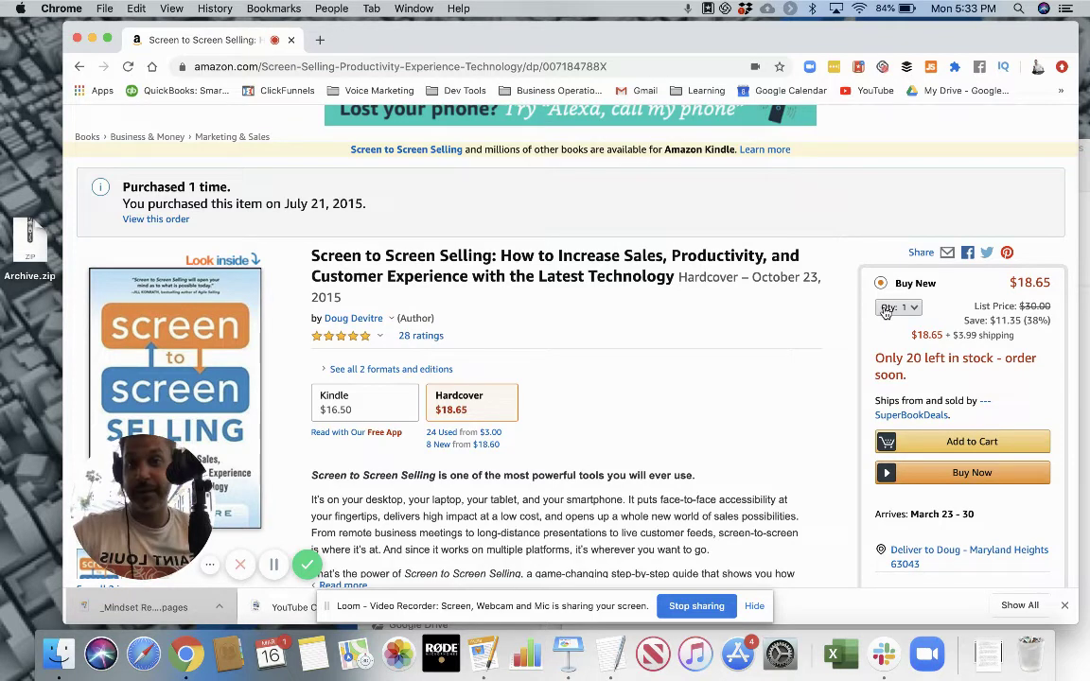
# - In a new tab, go to the author's SlideShare profile via the 'slid' suggestion and scroll the deck list
pyautogui.press('super+t')
pyautogui.write('slid')
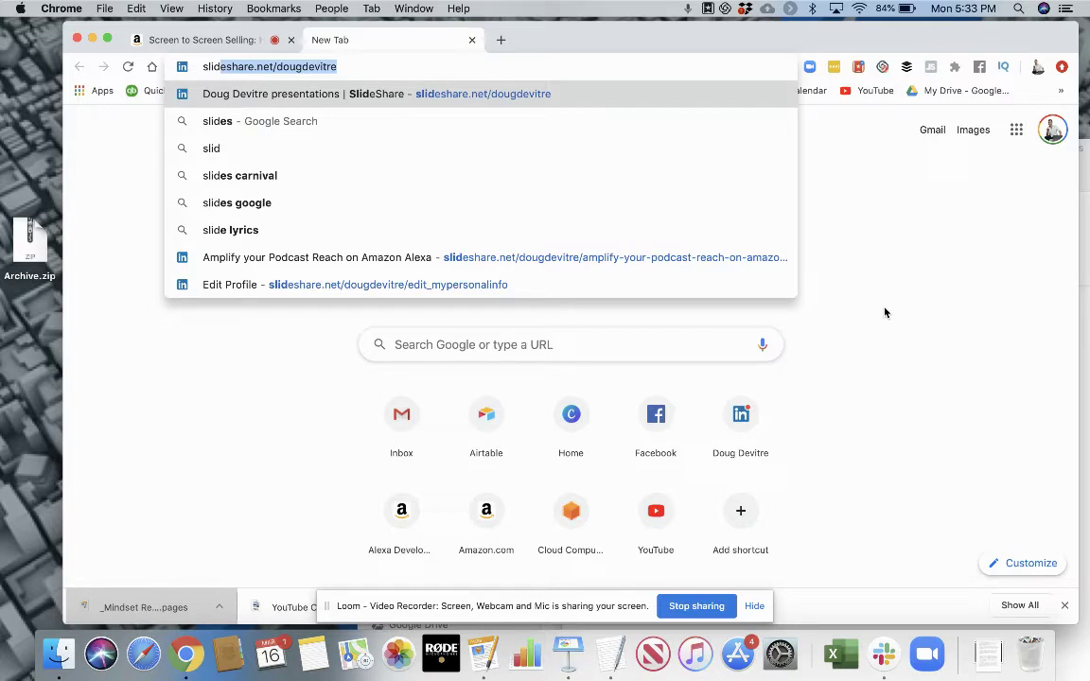
pyautogui.press('Return')
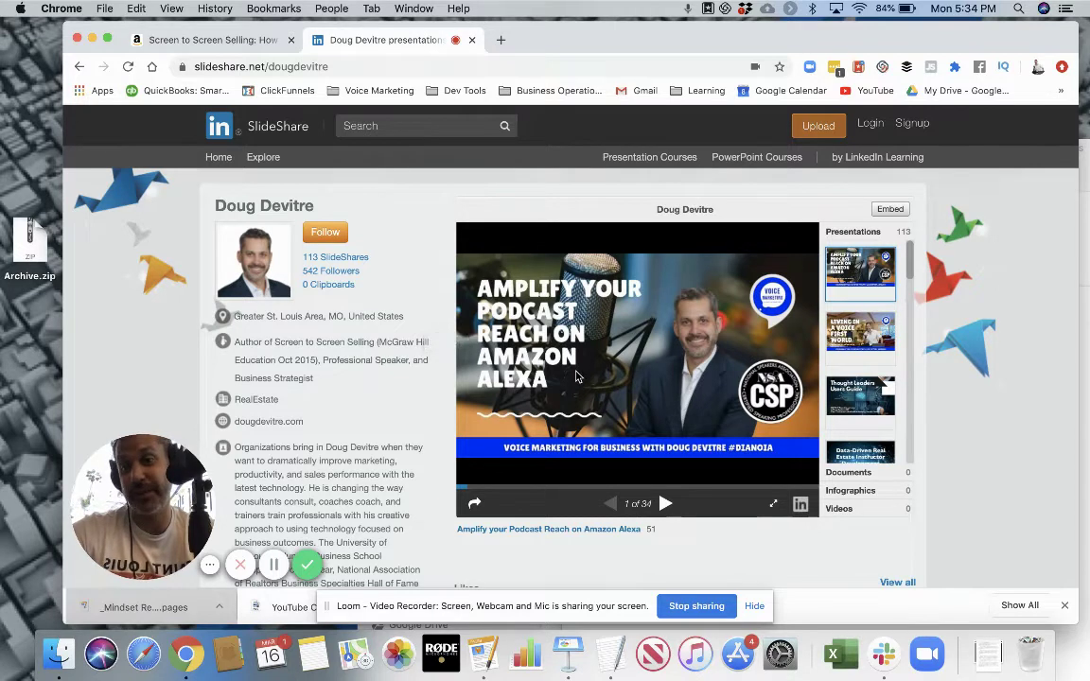
pyautogui.scroll(-3, 575, 376)
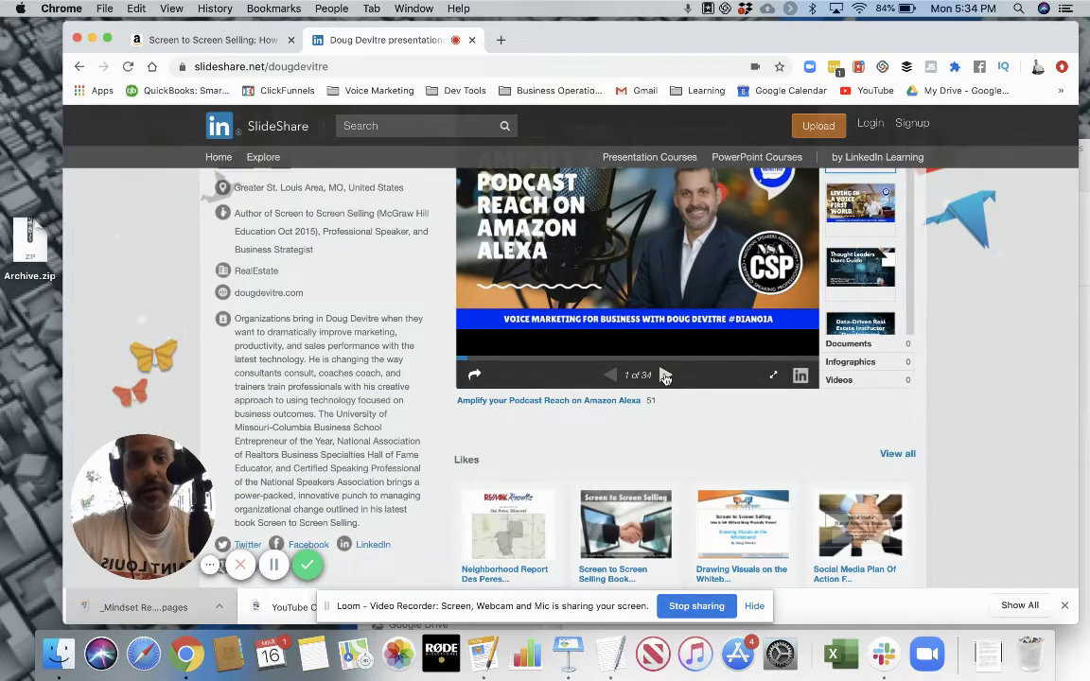
pyautogui.scroll(-5, 883, 268)
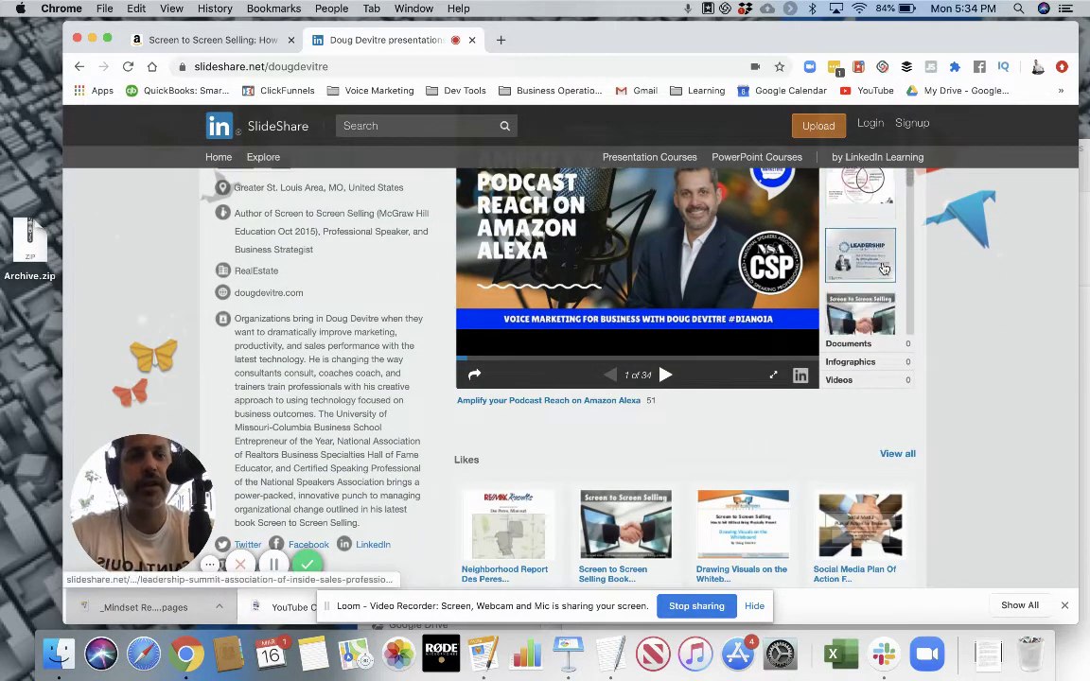
# - Load the Screen to Screen Selling deck, show it full screen and advance through the slides
pyautogui.click(855, 238)
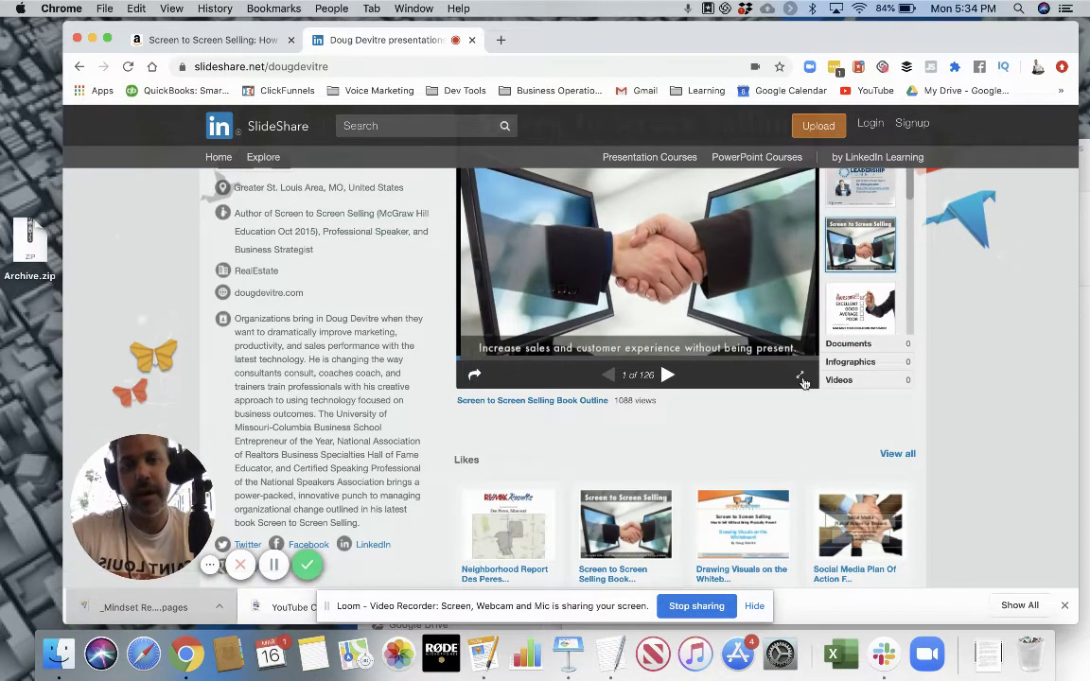
pyautogui.click(801, 377)
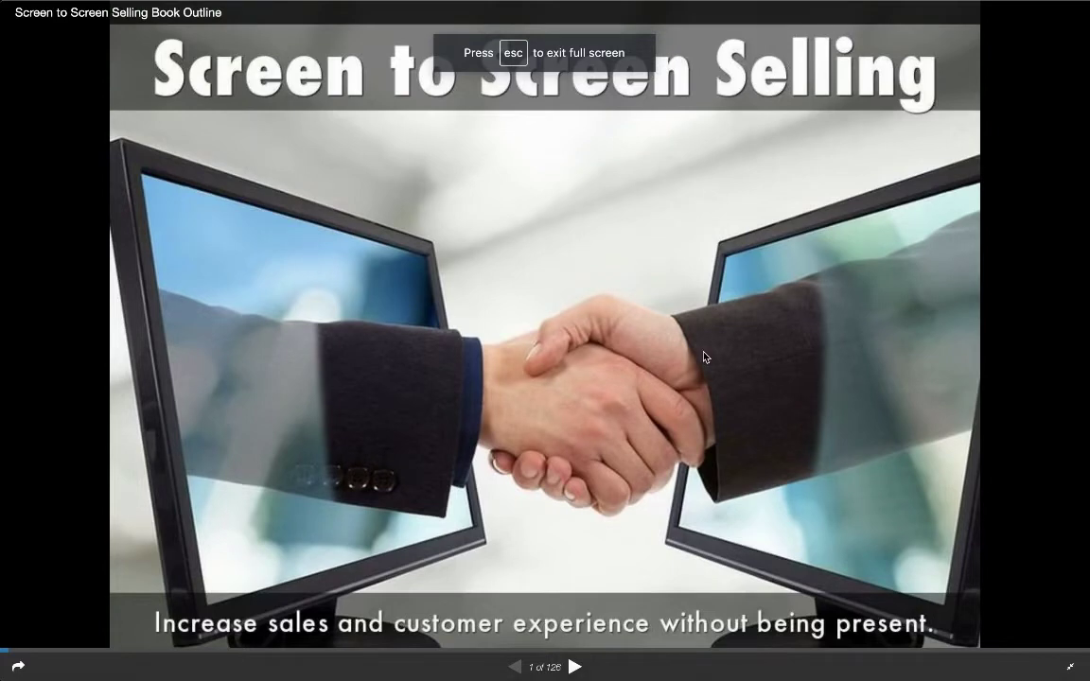
pyautogui.press('Right')
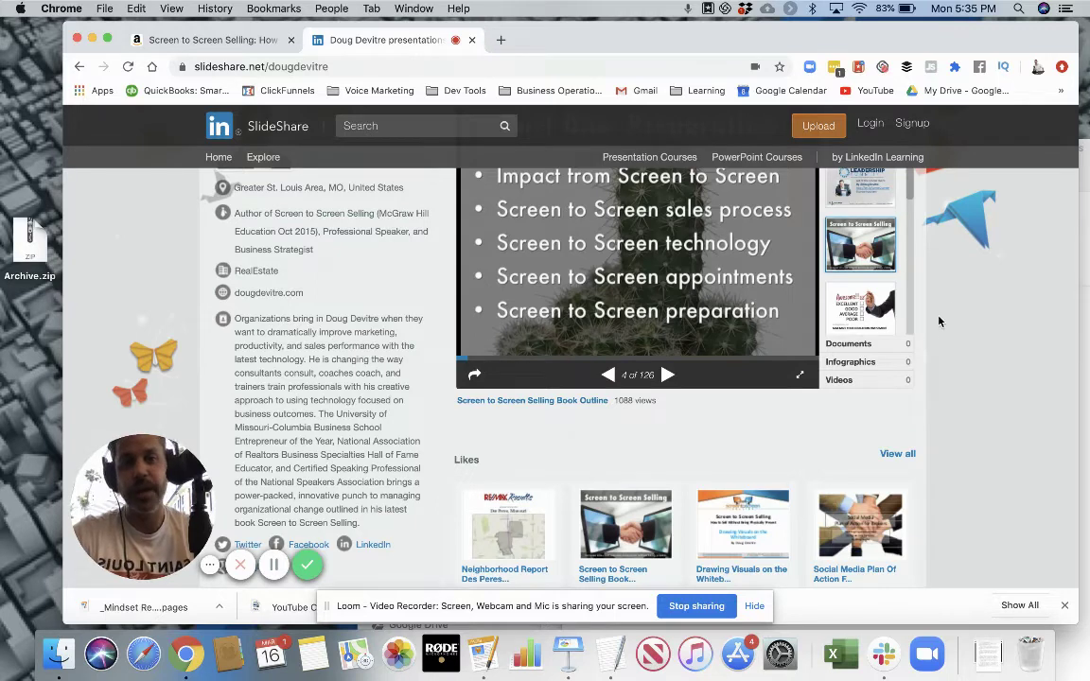
# - Advance the deck from slide 4 to slide 5, 'Chapter 1: I can't be there'
pyautogui.scroll(3, 761, 452)
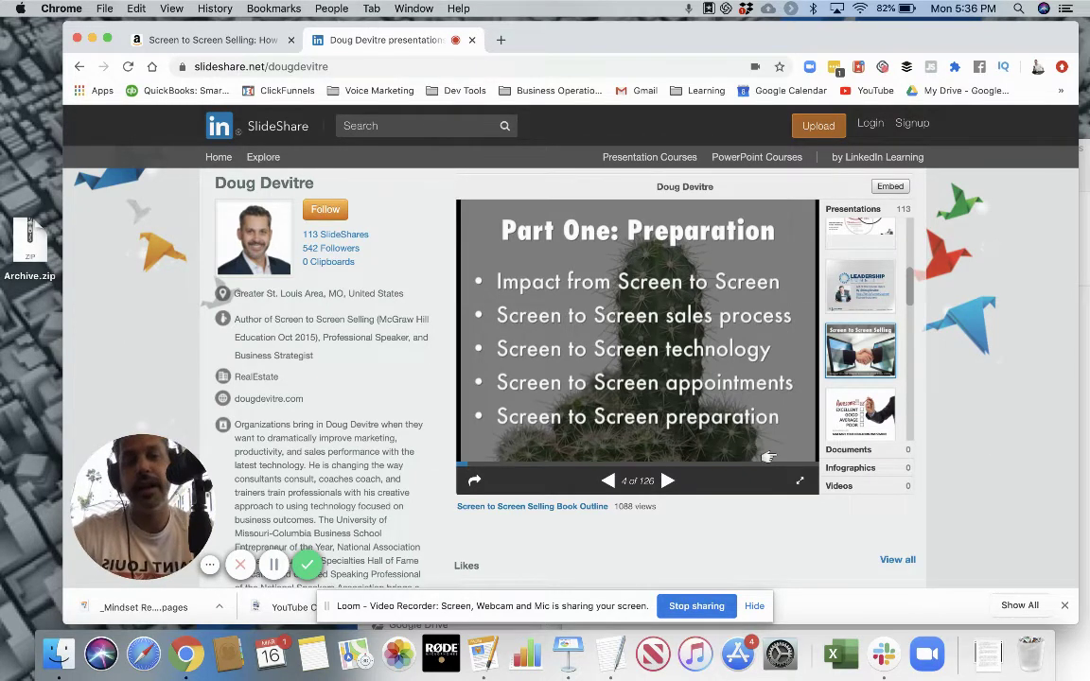
pyautogui.click(768, 457)
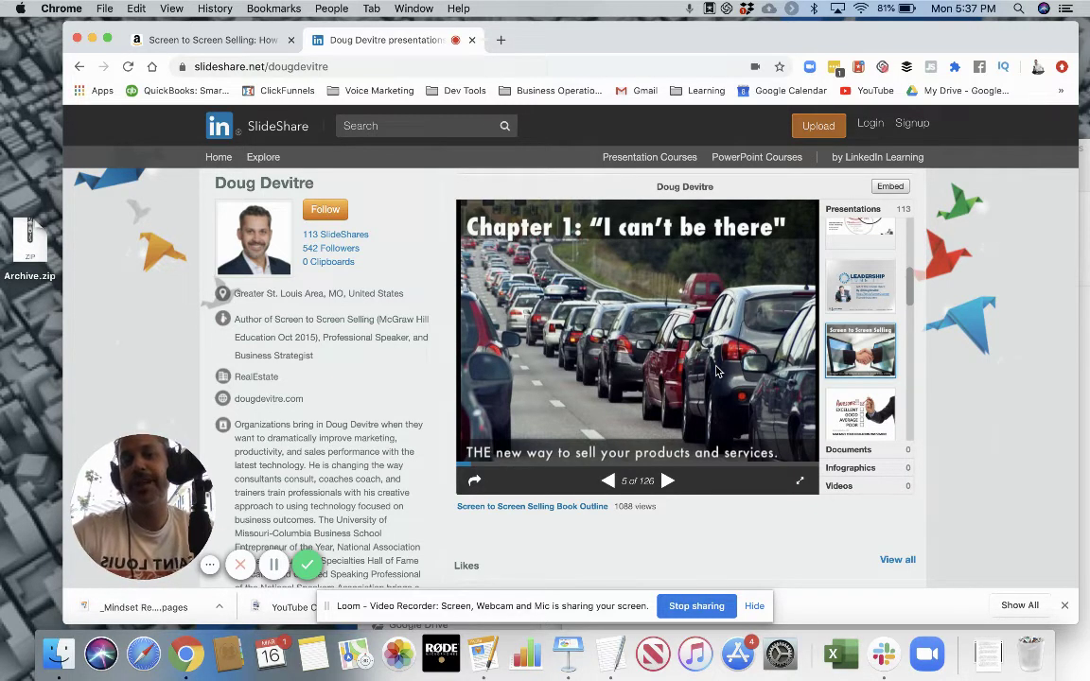
# - Open the Screen to Screen Selling book outline's own presentation page at slide 1 of 126
pyautogui.click(563, 508)
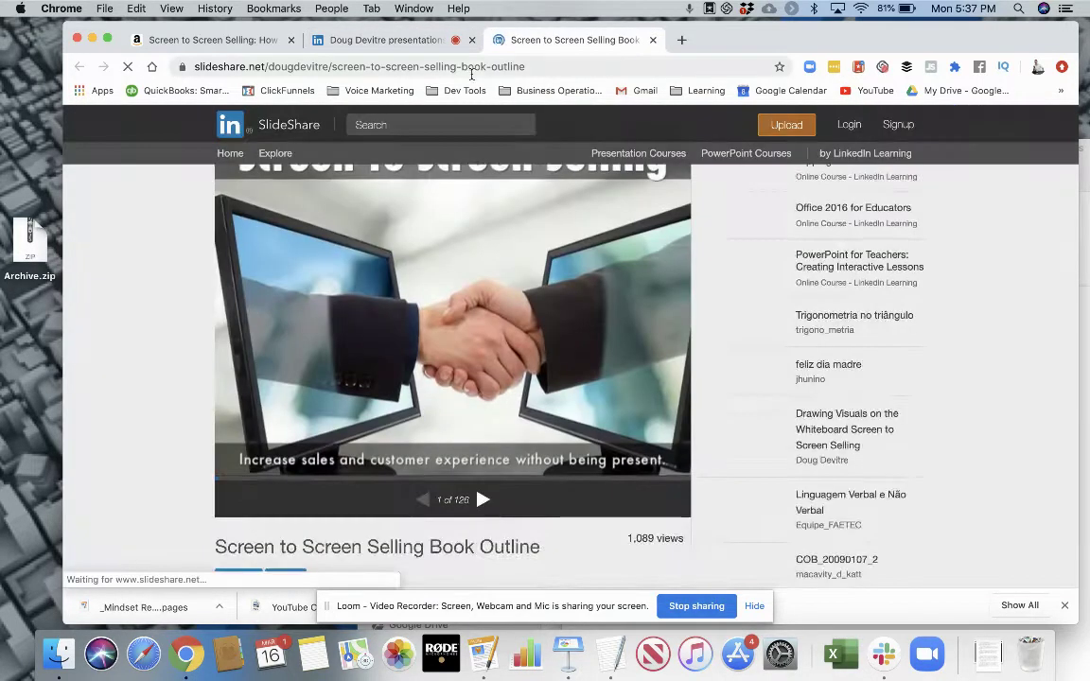
pyautogui.click(478, 68)
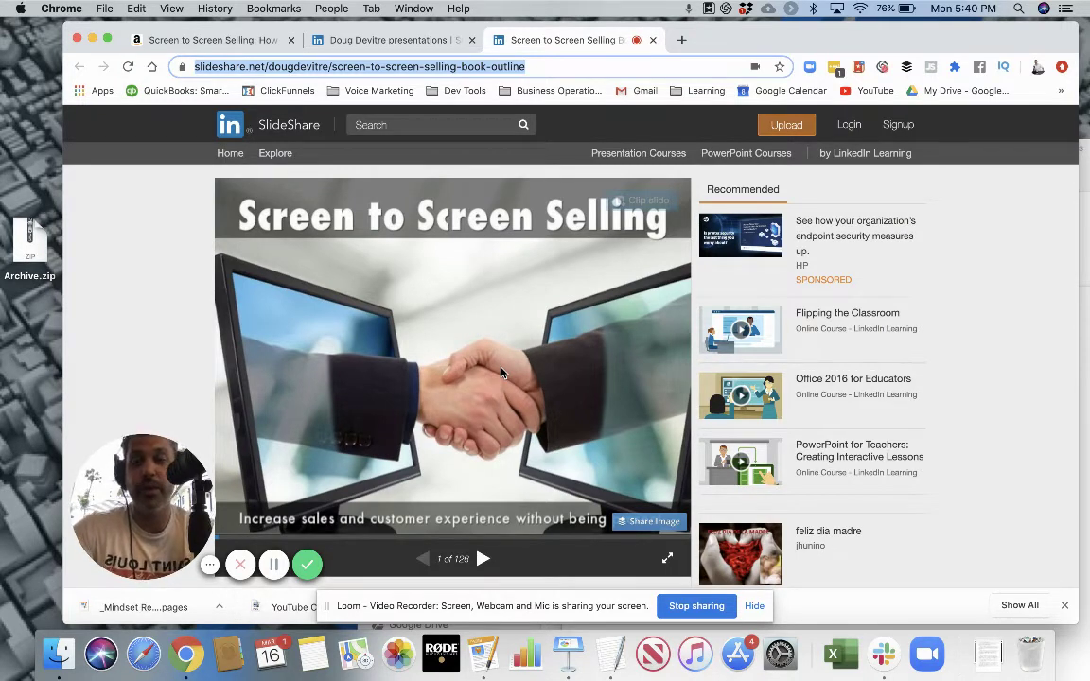
# - Open speedtest.net in a new tab from the 'spee' address-bar suggestion
pyautogui.press('super+t')
pyautogui.write('spee')
pyautogui.press('Return')
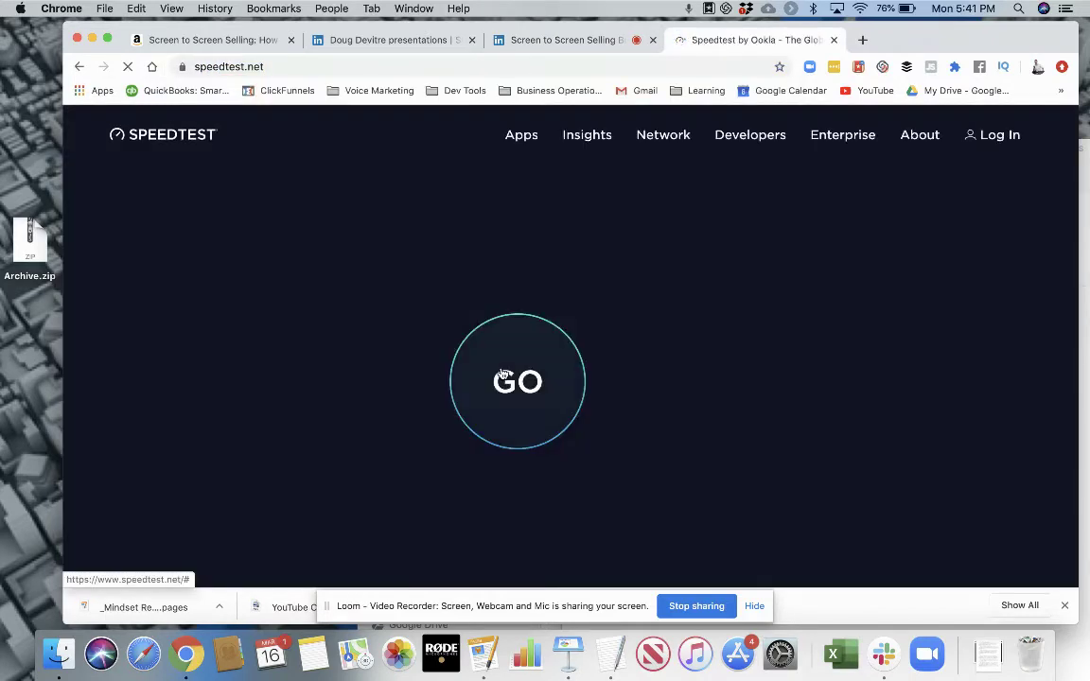
pyautogui.click(424, 58)
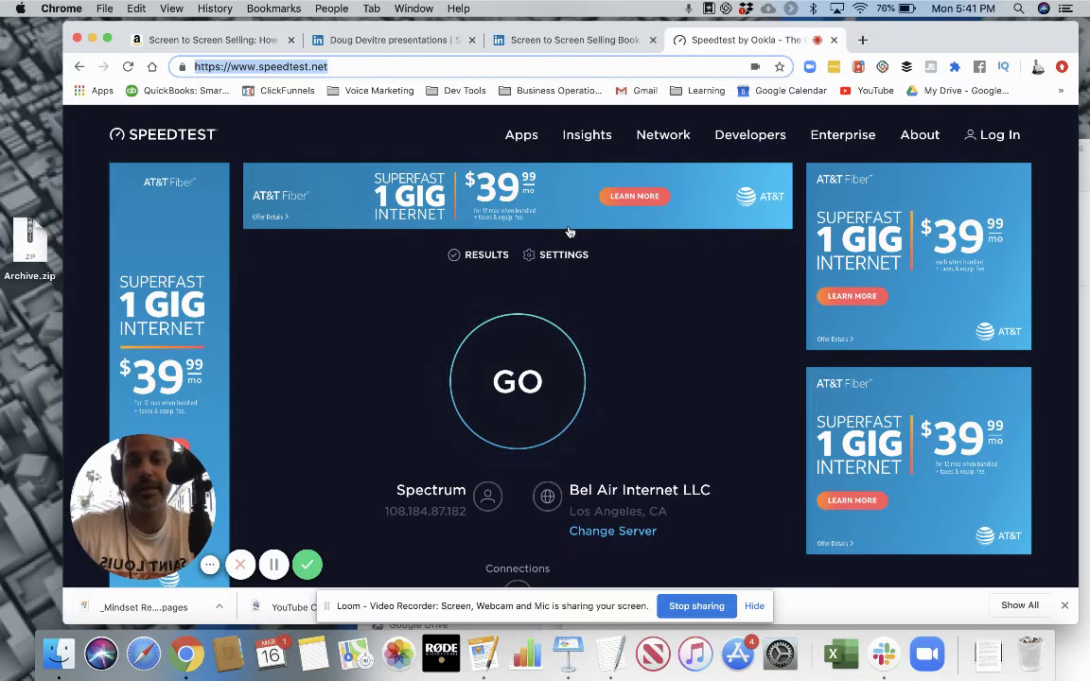
# - Run the speed test, getting 19 ms ping, 52.88 Mbps download and 8.23 Mbps upload
pyautogui.click(527, 375)
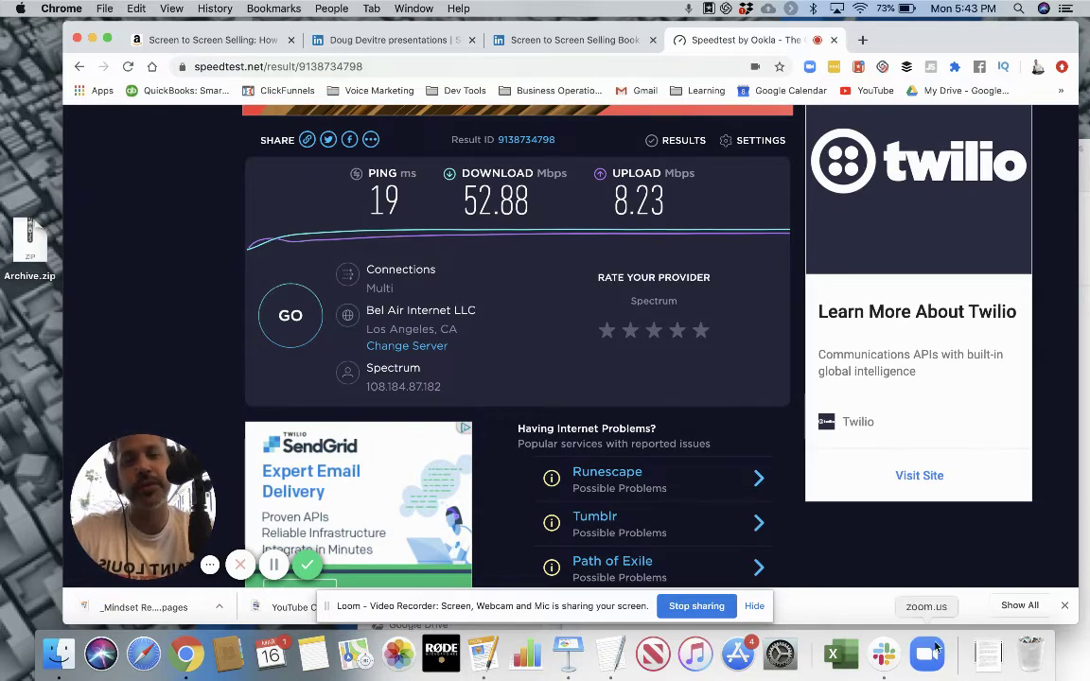
# - Switch from the browser to the Zoom Home window via the Dock
pyautogui.click(928, 655)
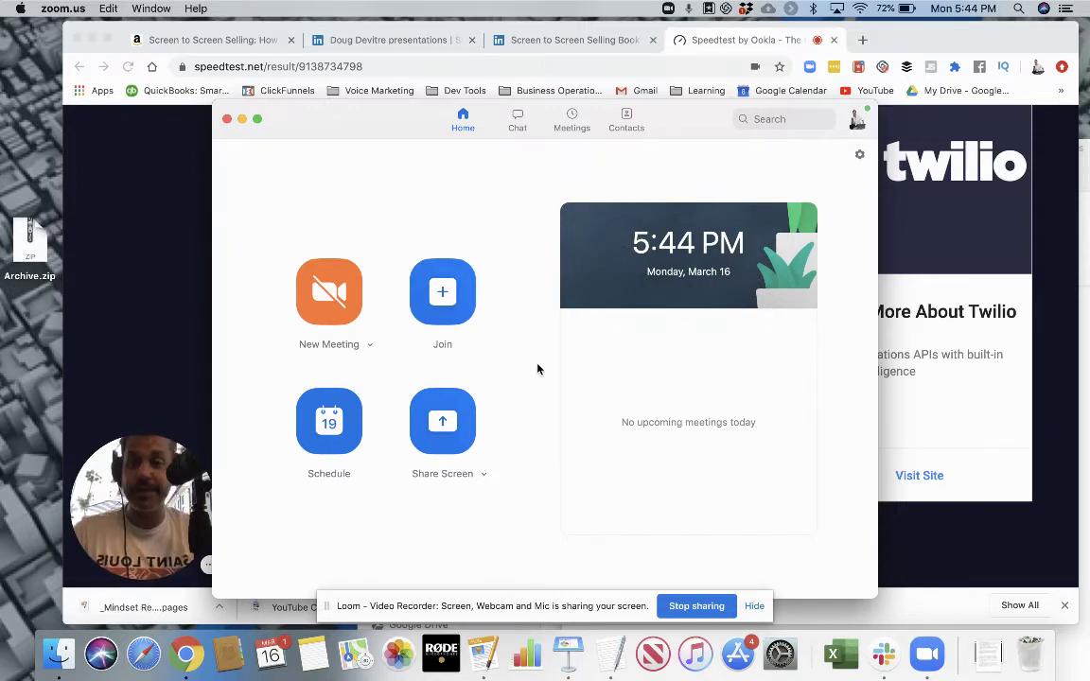
pyautogui.click(333, 293)
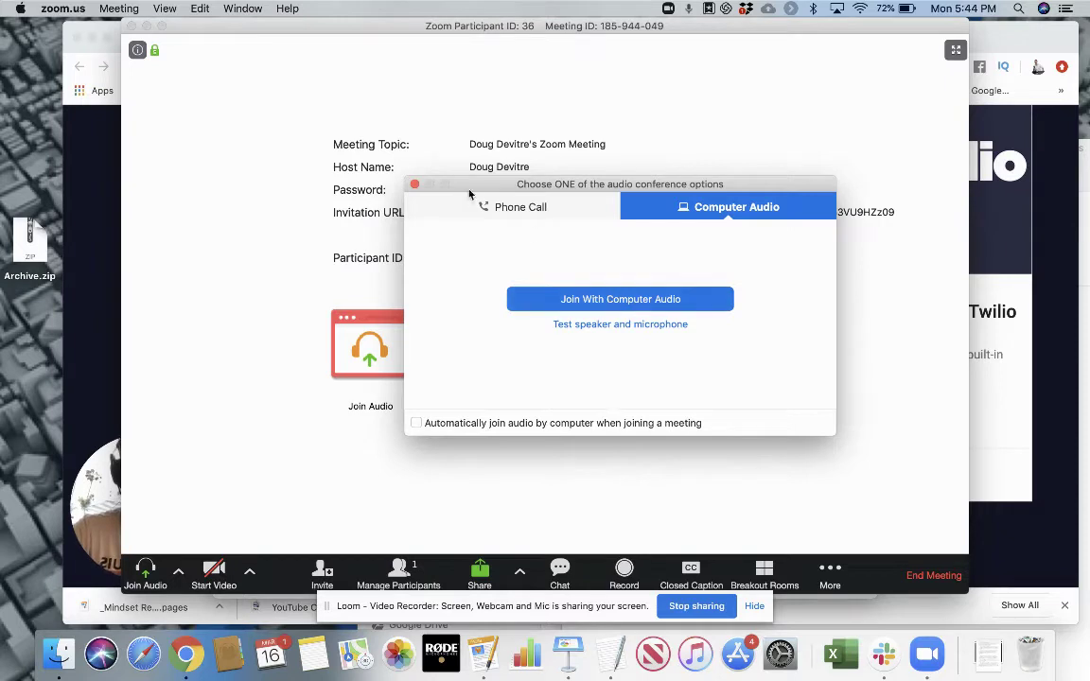
pyautogui.click(414, 187)
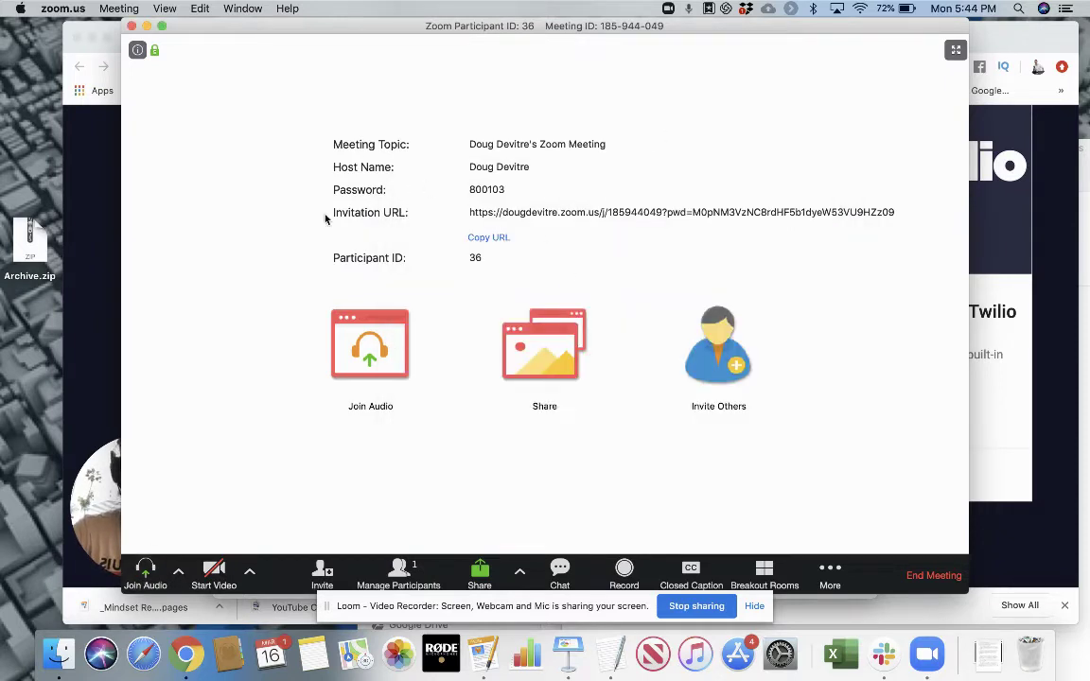
pyautogui.moveTo(376, 24); pyautogui.dragTo(518, 37)
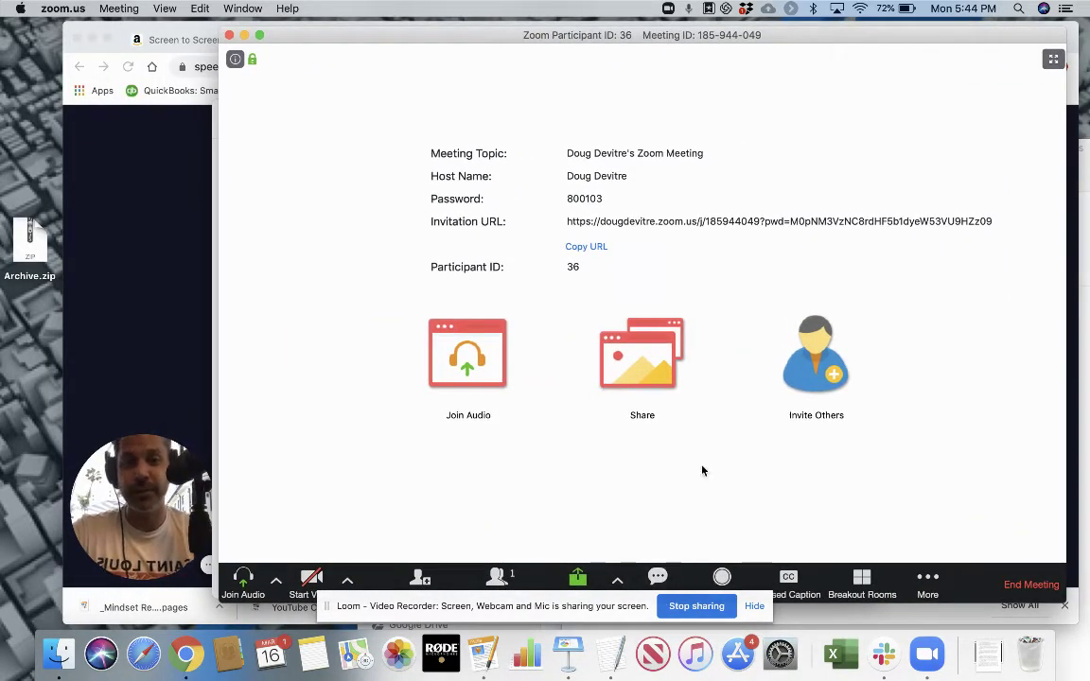
pyautogui.moveTo(478, 611); pyautogui.dragTo(494, 659)
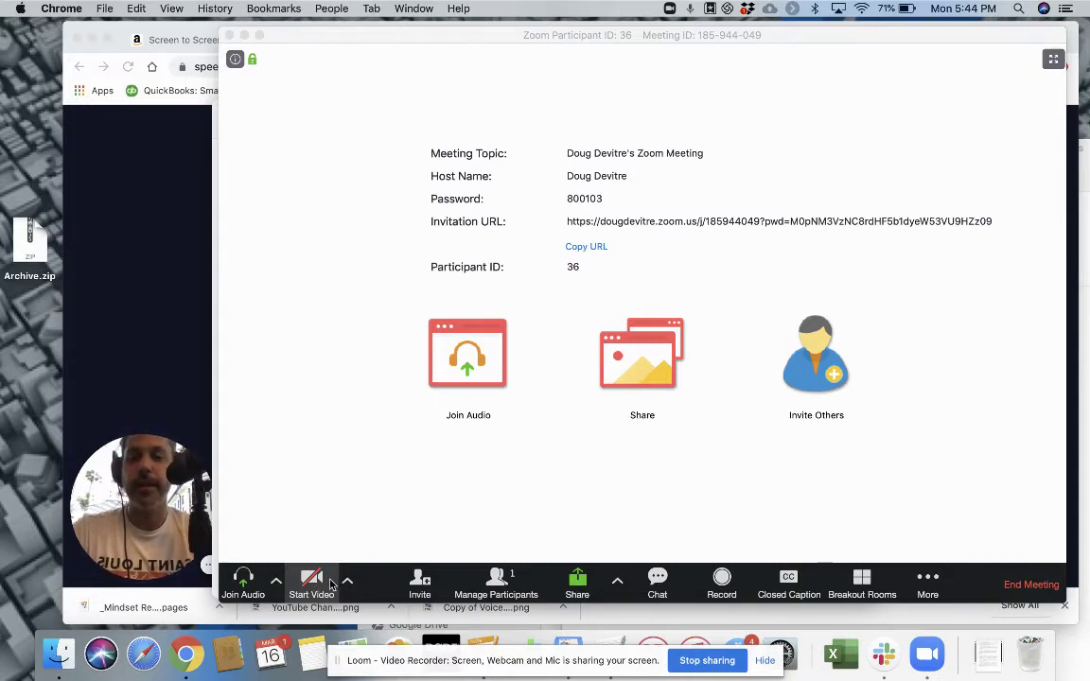
# - Open the meeting's Invite window and copy the invitation URL and full invitation text
pyautogui.click(421, 585)
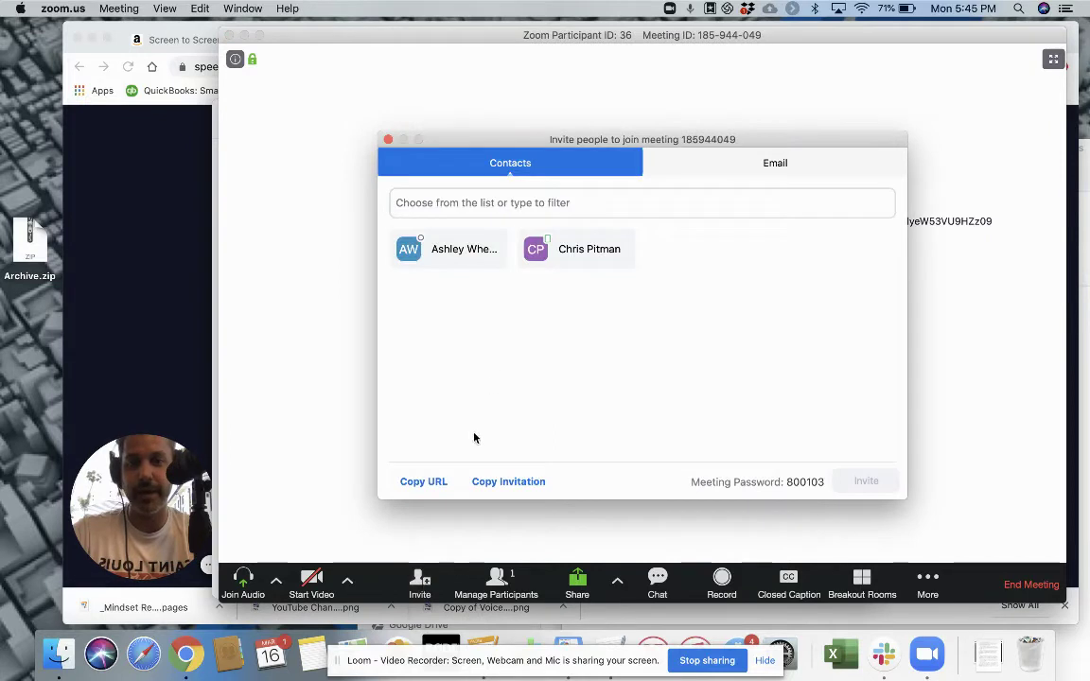
pyautogui.click(430, 483)
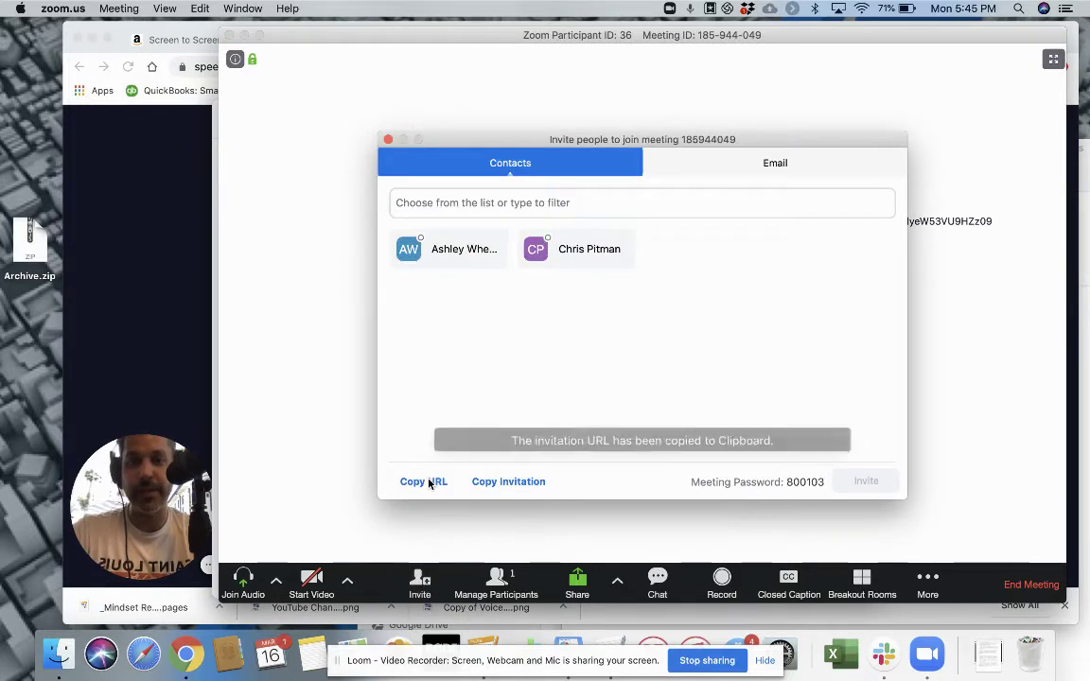
pyautogui.click(501, 483)
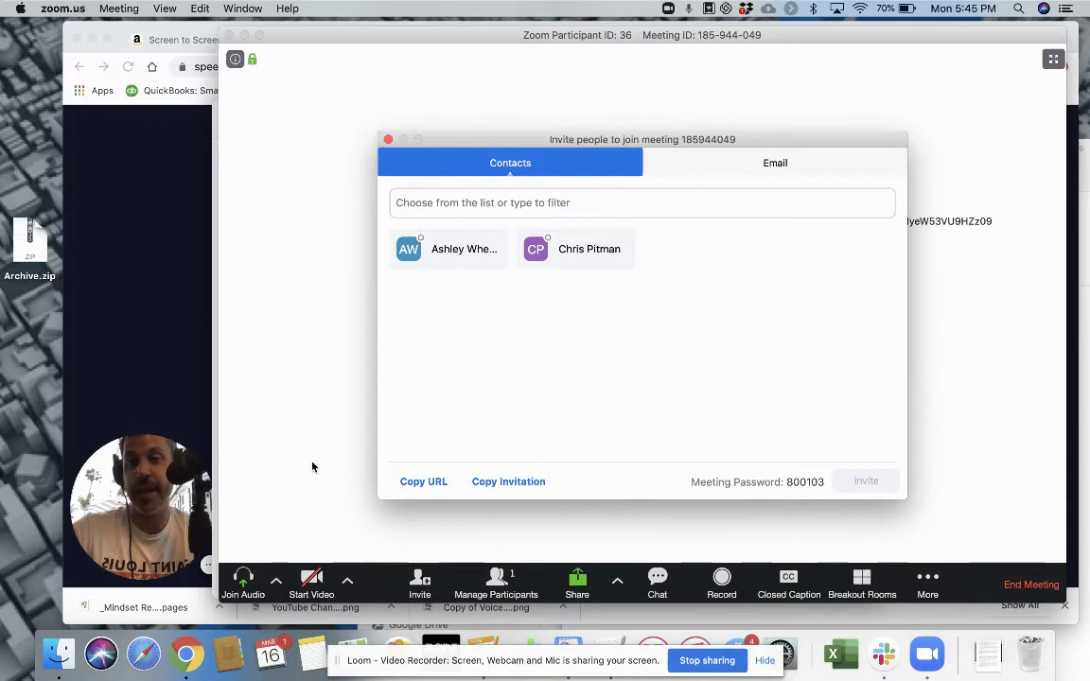
pyautogui.click(426, 485)
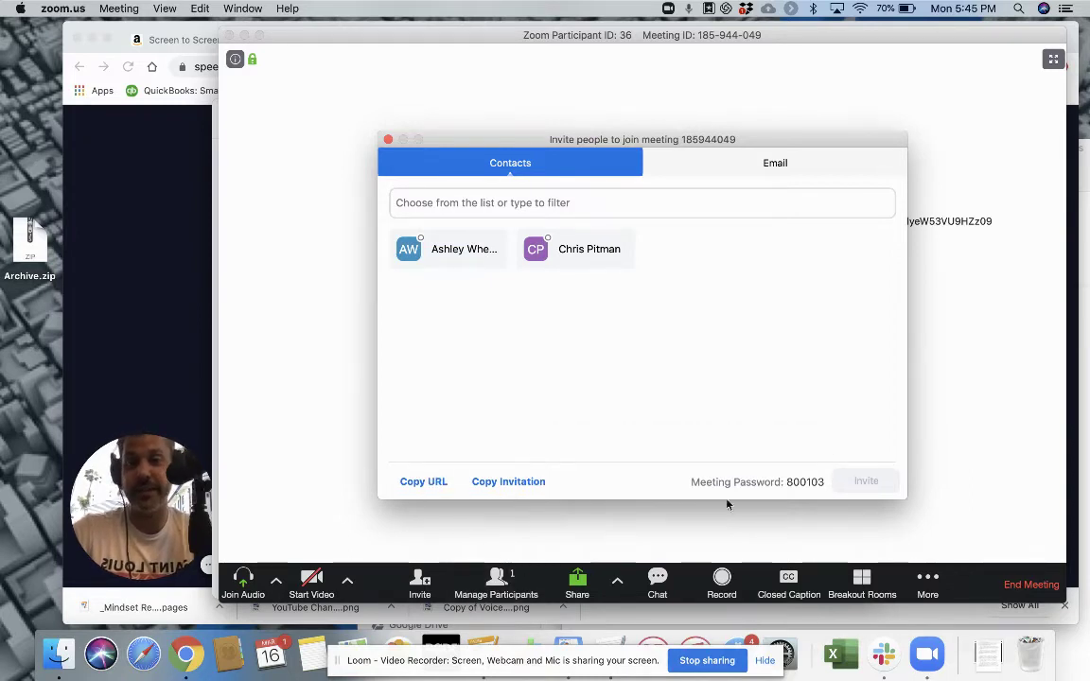
# - Show the participants list, move the invite window lower right, and narrow and shift the meeting window
pyautogui.click(504, 579)
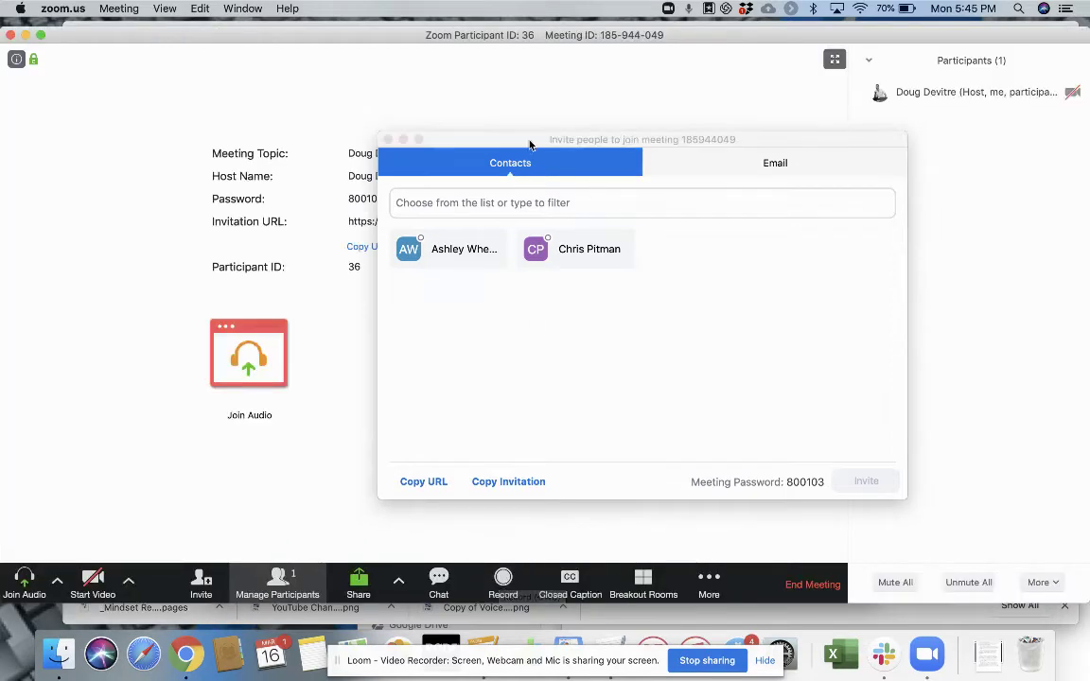
pyautogui.moveTo(532, 144); pyautogui.dragTo(721, 551)
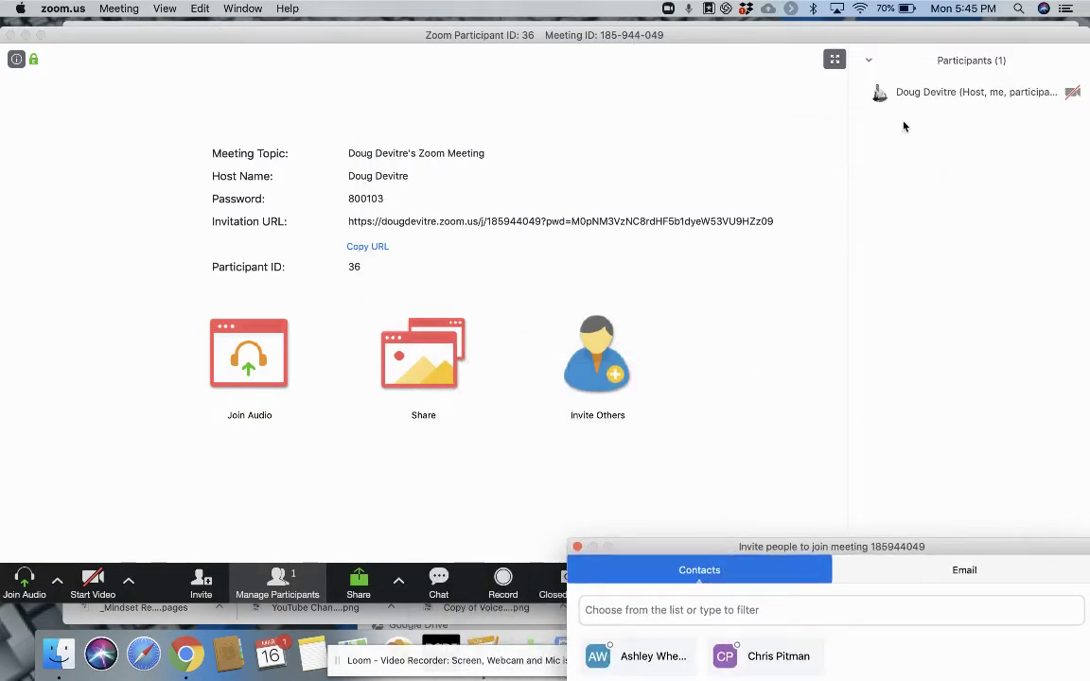
pyautogui.moveTo(1088, 161); pyautogui.dragTo(898, 170)
pyautogui.moveTo(553, 35); pyautogui.dragTo(765, 58)
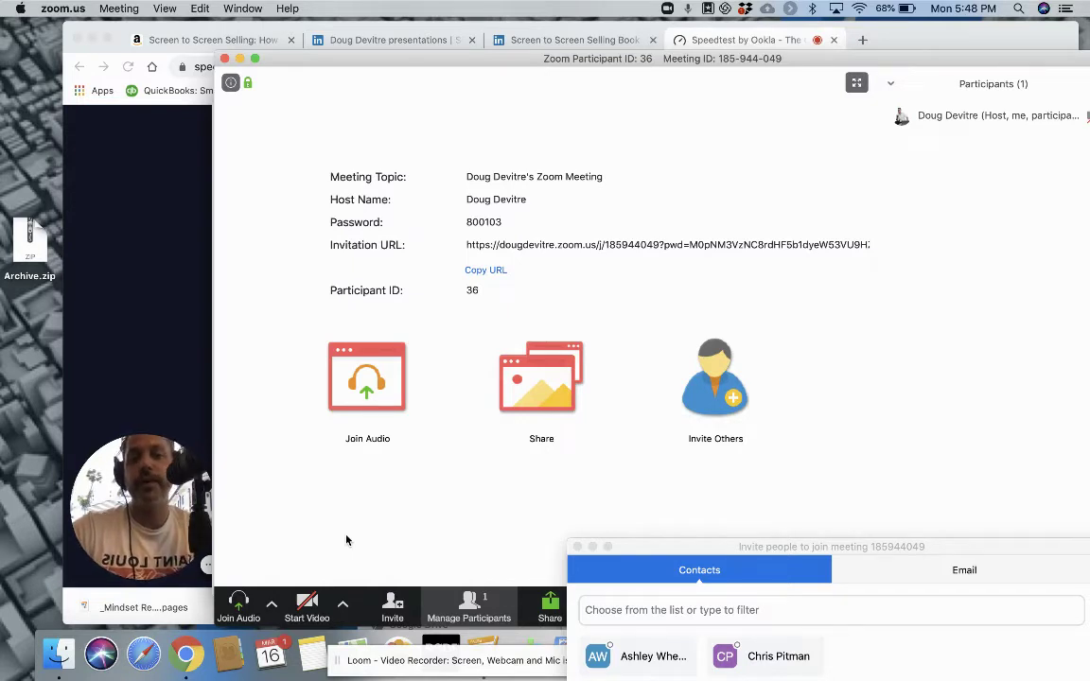
# - Open Settings > Virtual Background from the Start Video camera options
pyautogui.click(345, 610)
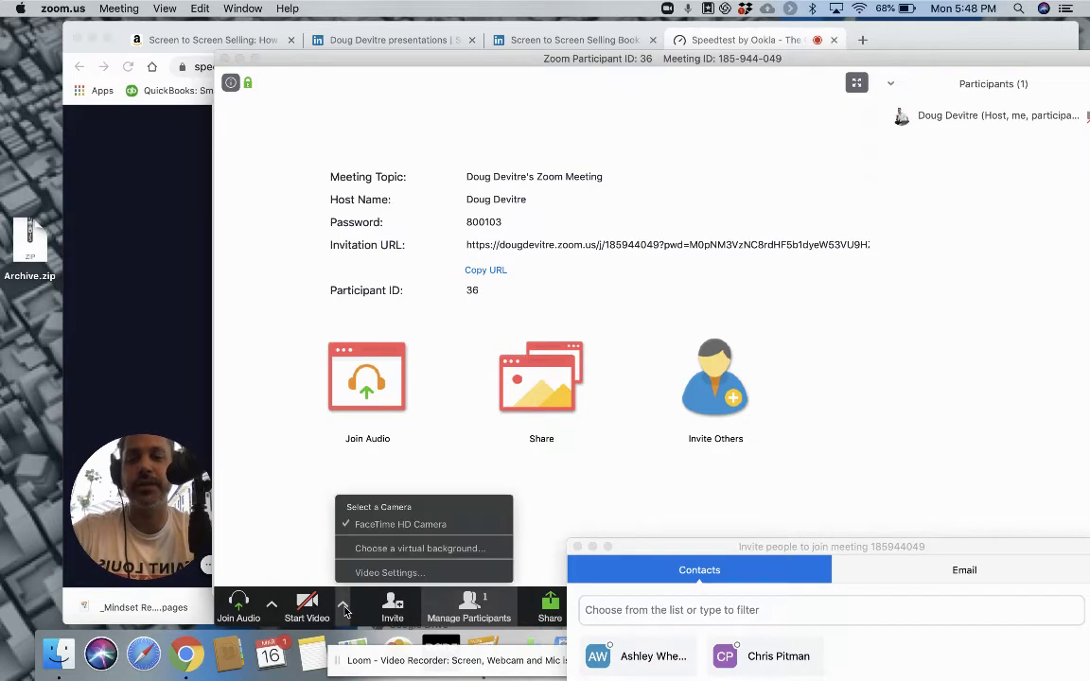
pyautogui.click(386, 553)
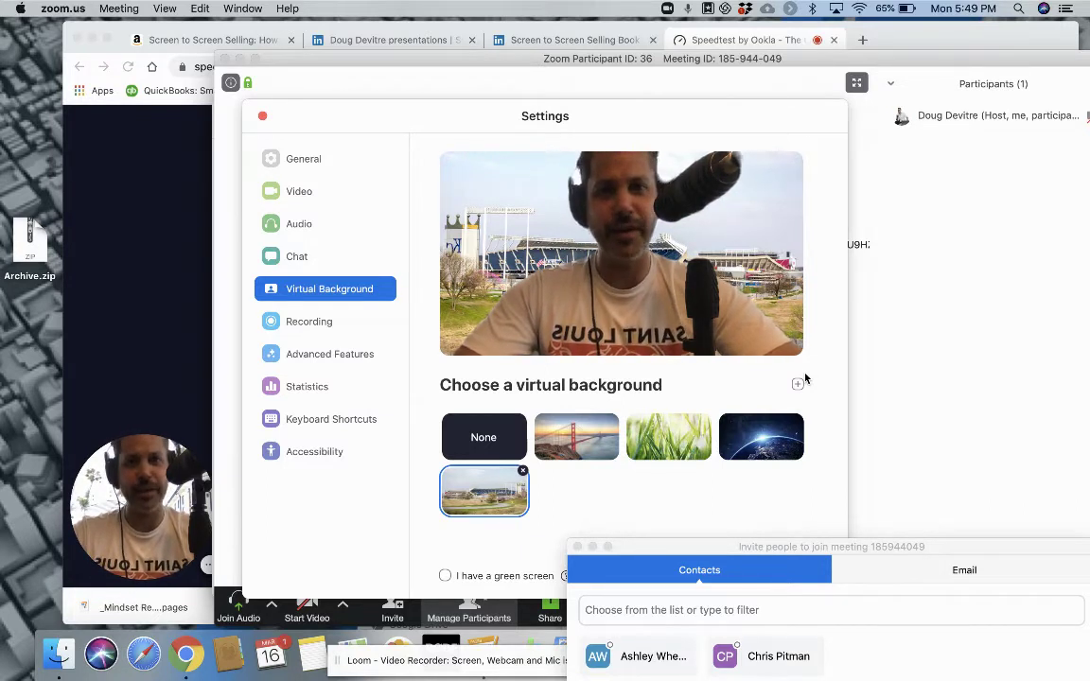
# - Set the virtual background back to None, then close Settings and the invitation window
pyautogui.click(484, 432)
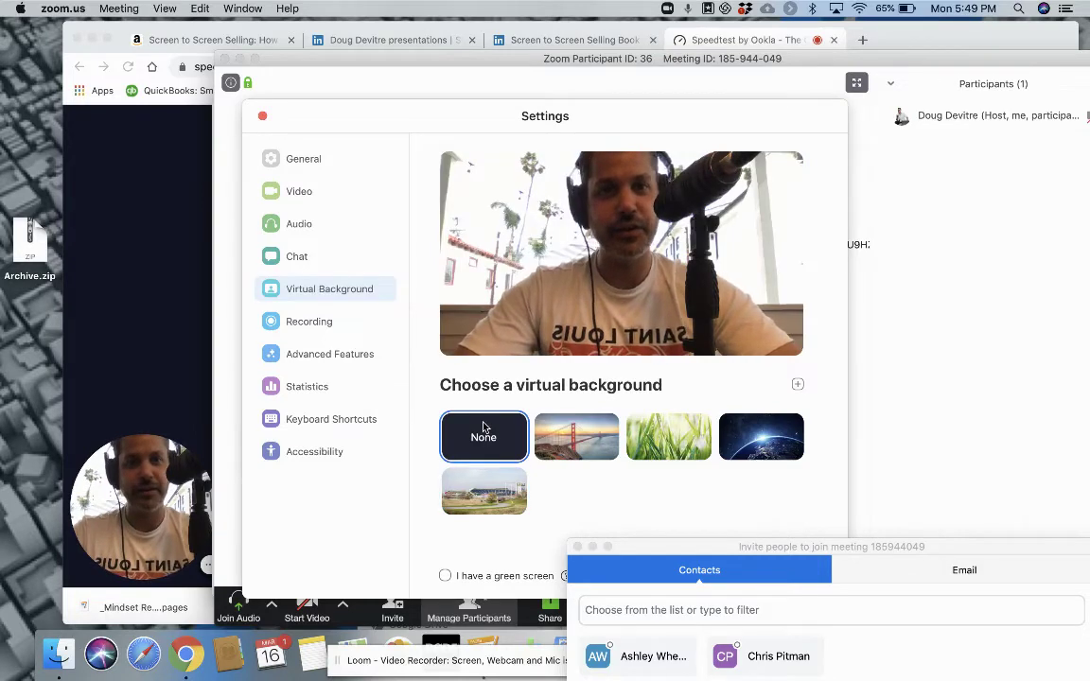
pyautogui.click(476, 489)
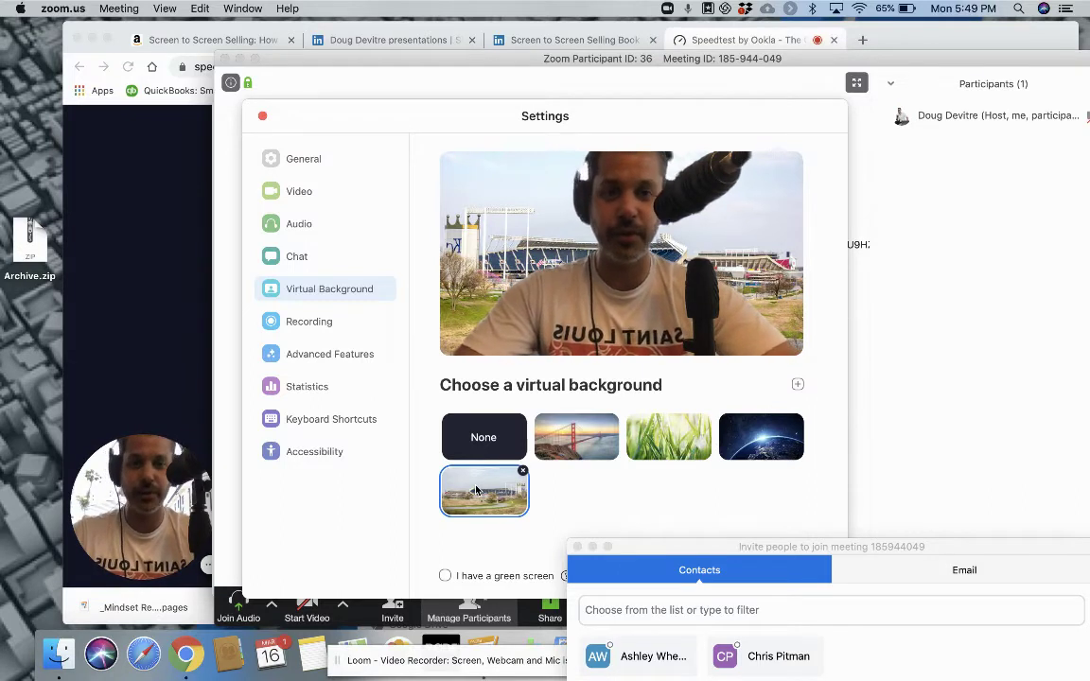
pyautogui.click(476, 437)
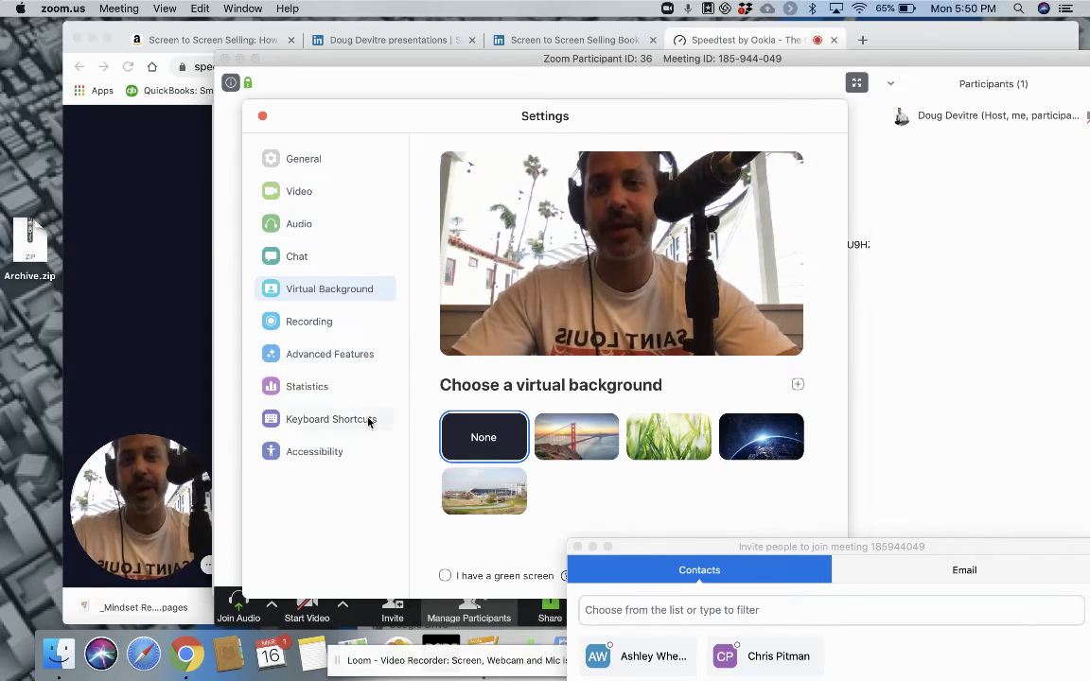
pyautogui.click(262, 115)
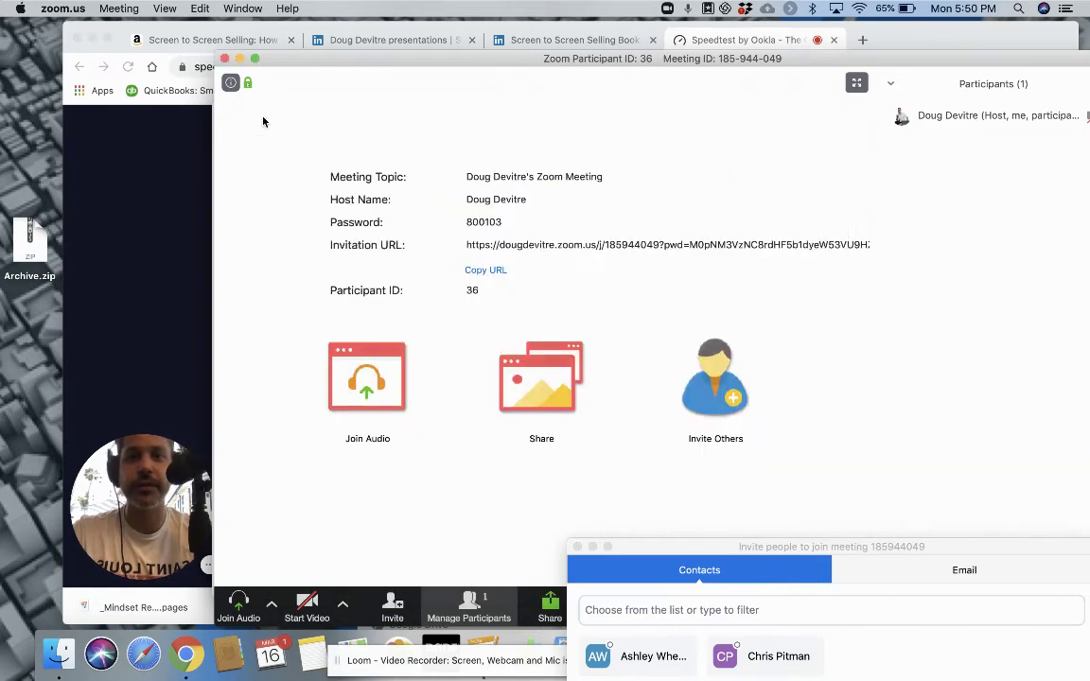
pyautogui.click(577, 549)
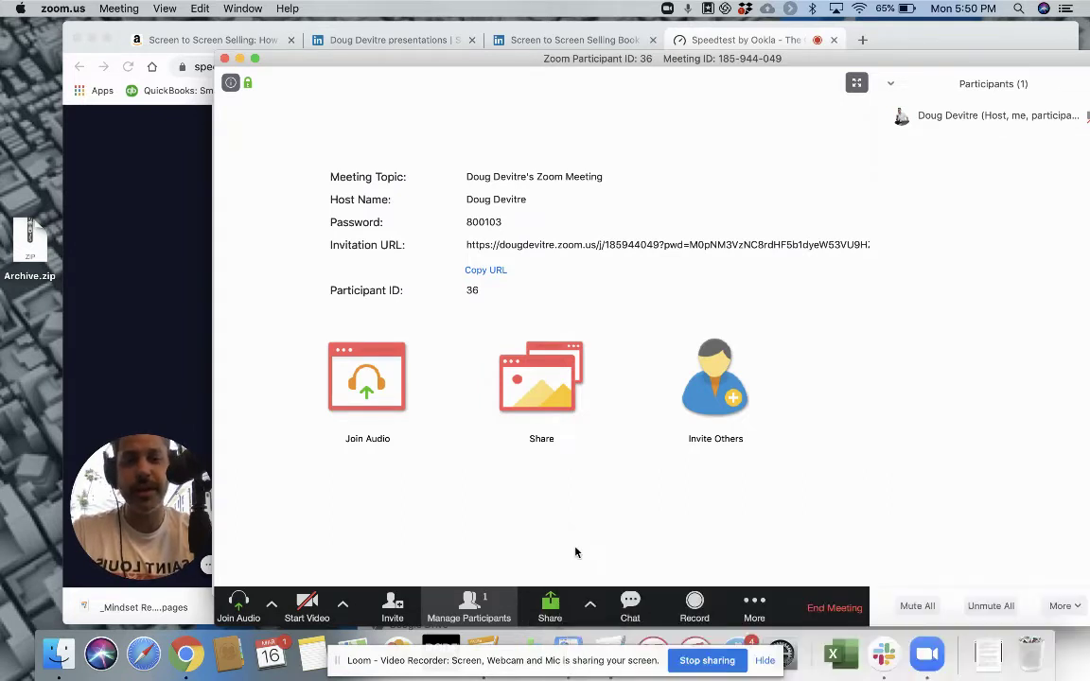
# - Share Desktop 1 with the meeting and drag the Zoom home window aside
pyautogui.click(554, 615)
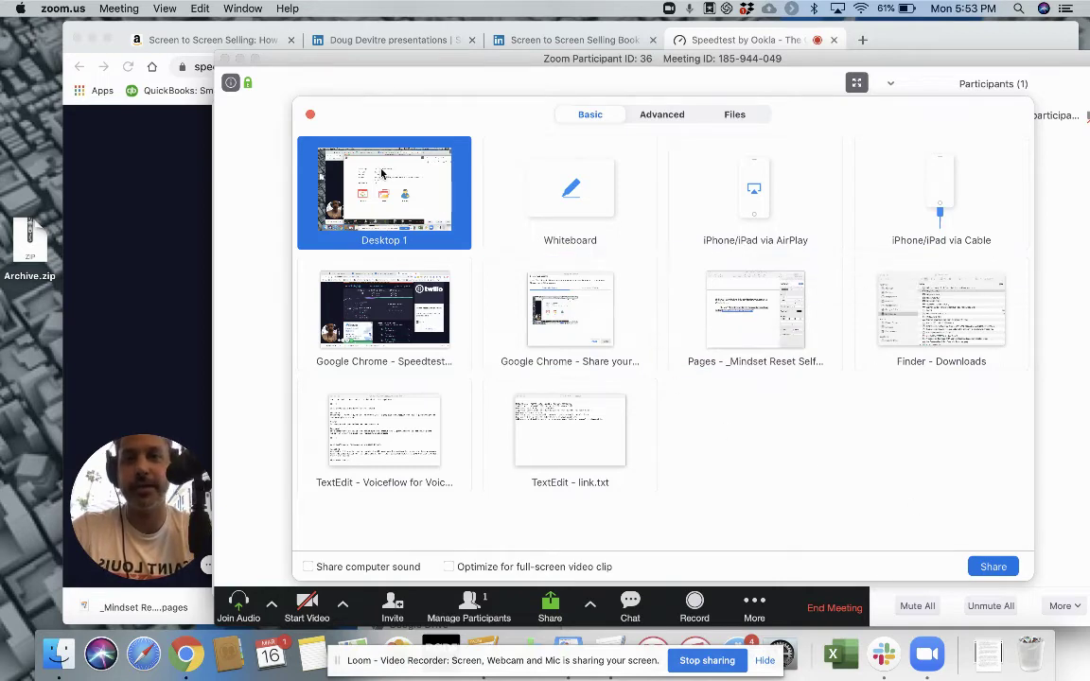
pyautogui.click(992, 566)
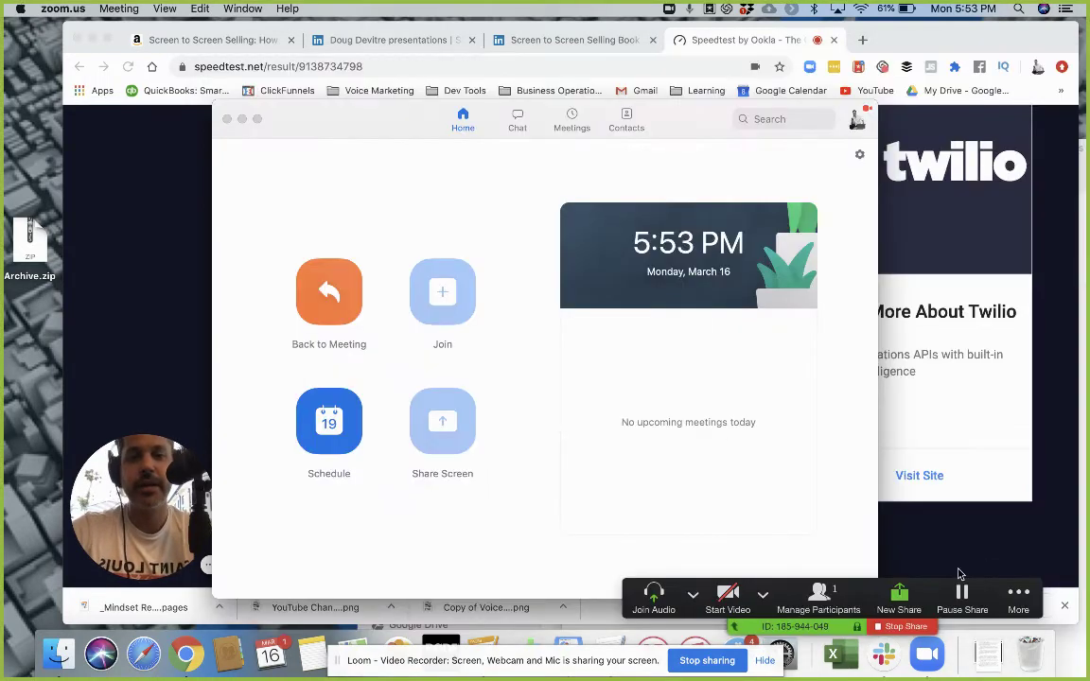
pyautogui.moveTo(388, 113); pyautogui.dragTo(492, 118)
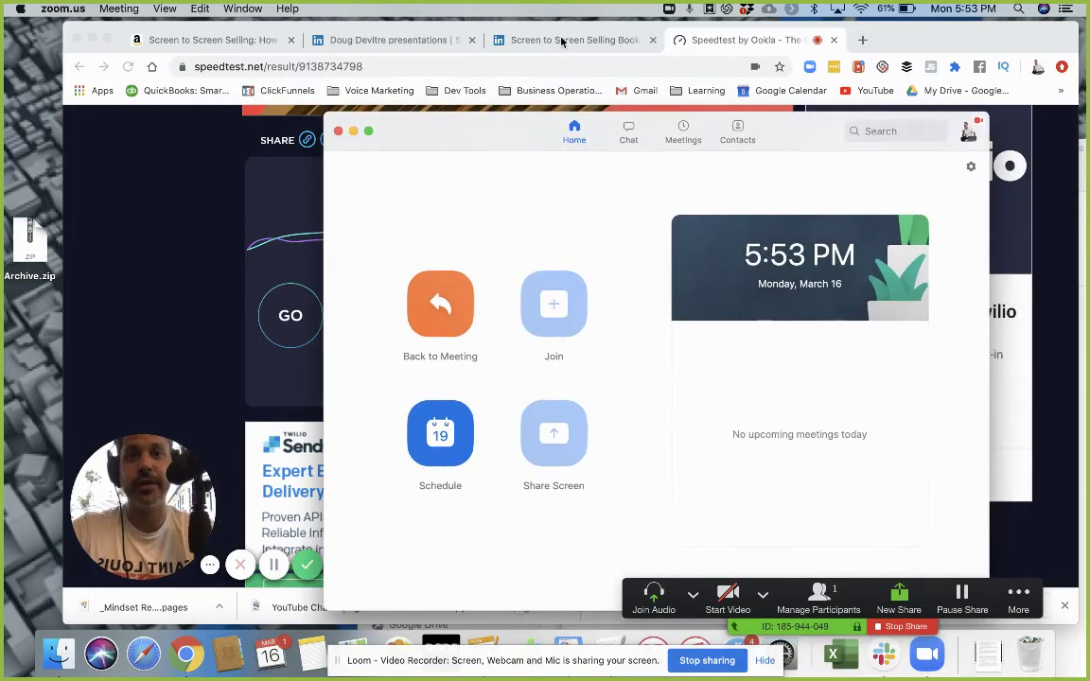
# - Bring the Chrome window with the SlideShare 'Screen to Screen Selling' deck to the front
pyautogui.click(510, 40)
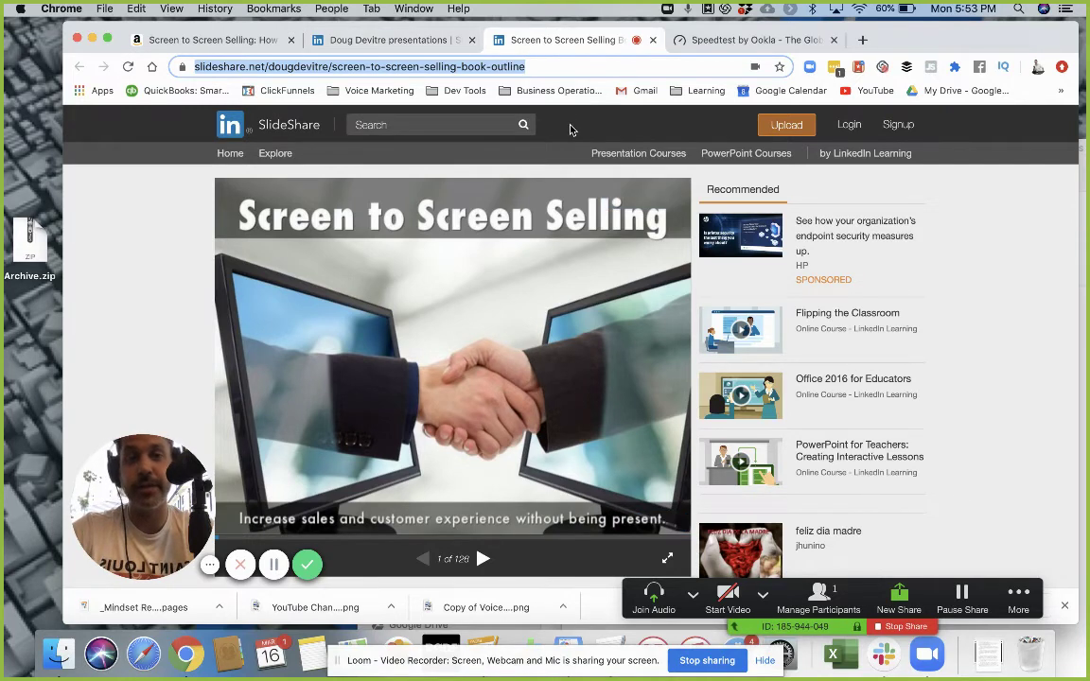
pyautogui.click(372, 92)
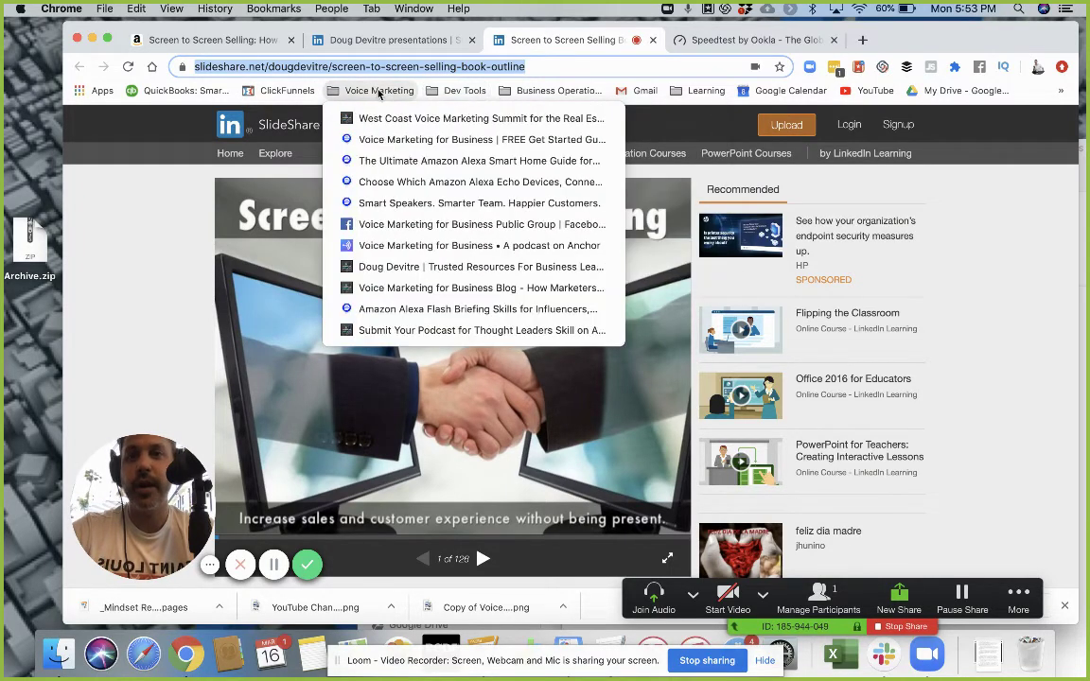
pyautogui.moveTo(431, 91)
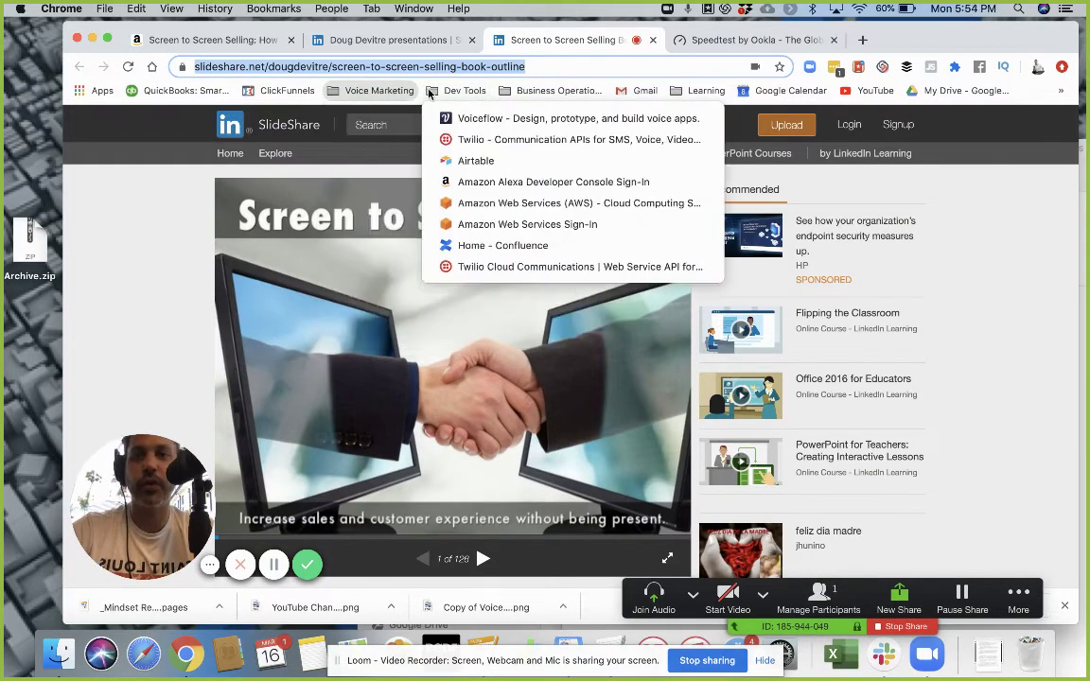
pyautogui.moveTo(548, 85)
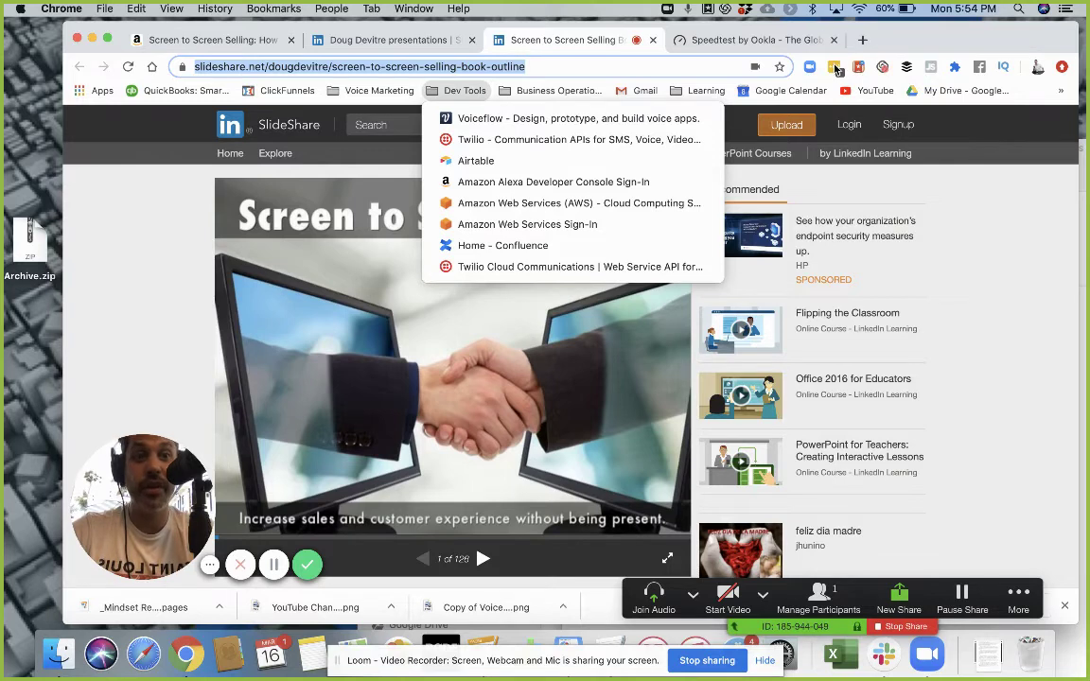
pyautogui.click(756, 58)
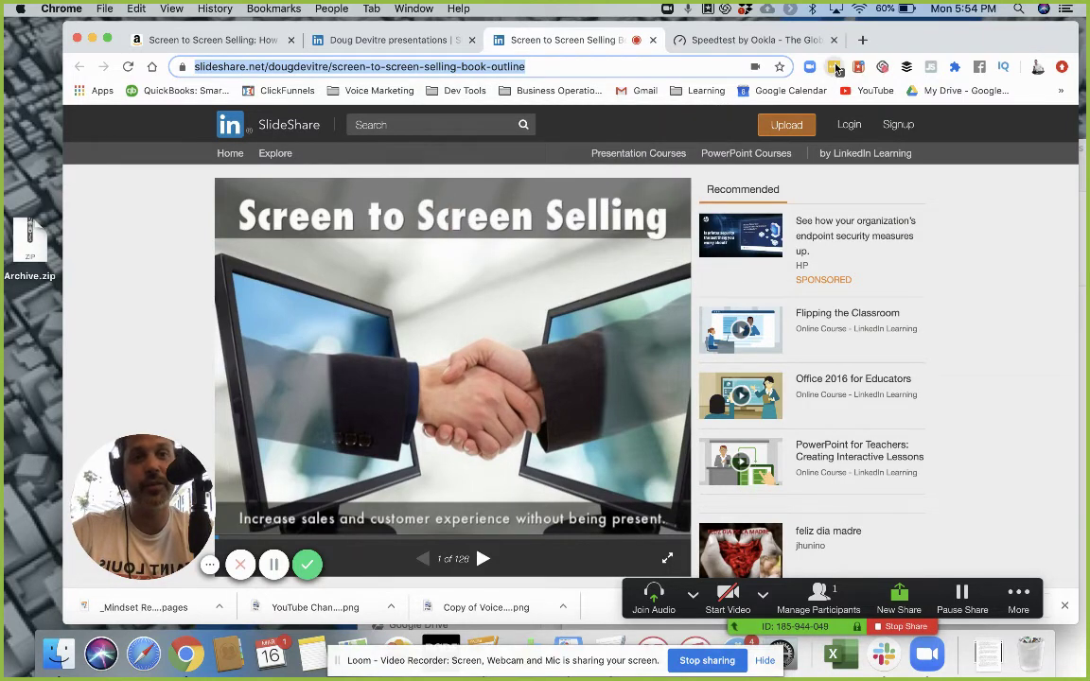
pyautogui.click(834, 68)
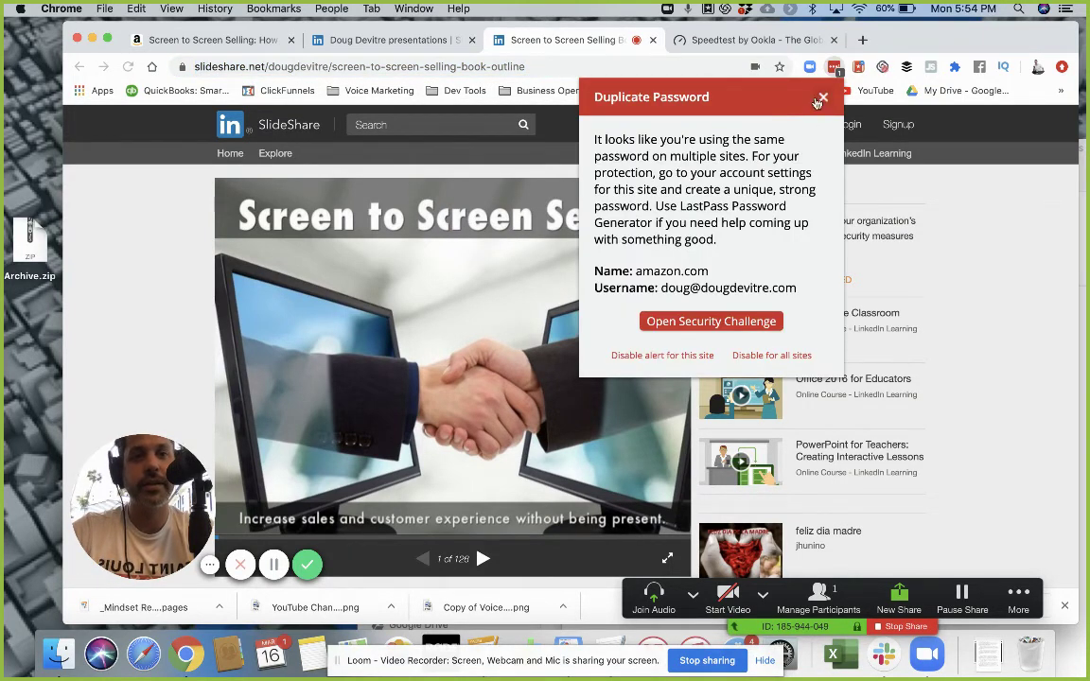
pyautogui.click(824, 99)
pyautogui.click(834, 68)
pyautogui.click(835, 69)
pyautogui.click(835, 69)
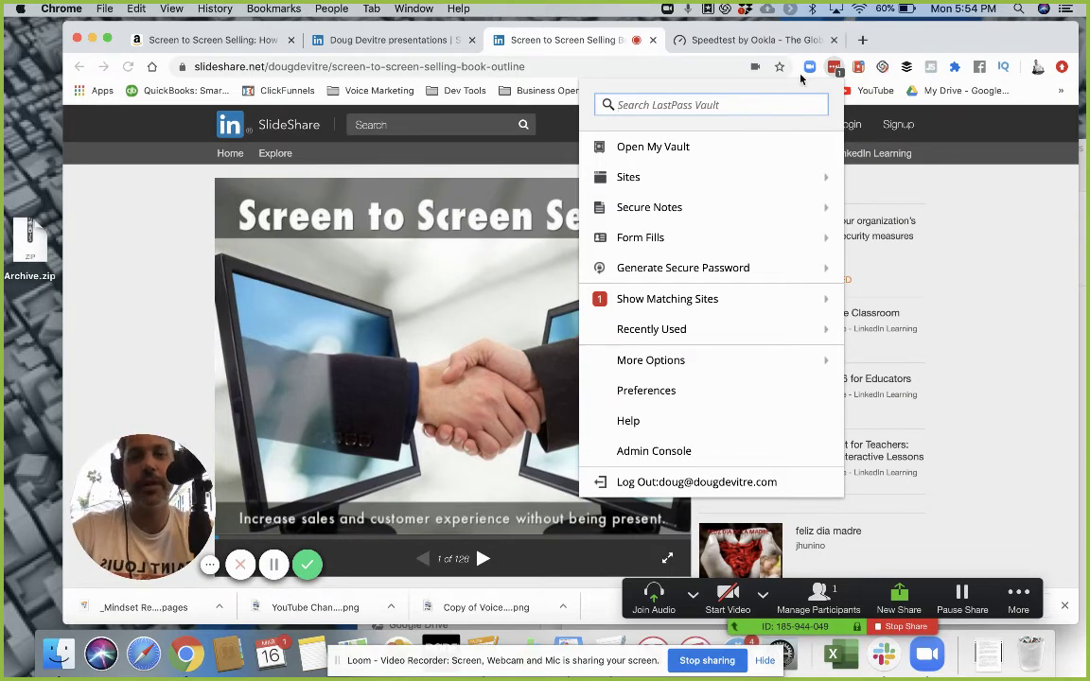
pyautogui.click(834, 67)
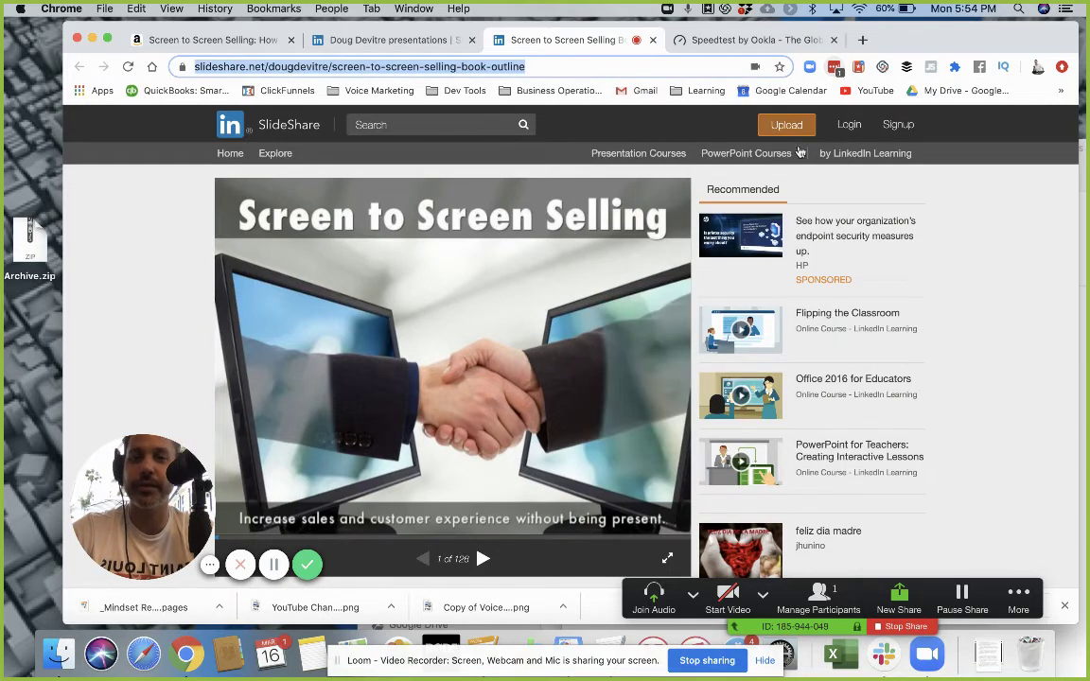
pyautogui.click(835, 67)
pyautogui.click(666, 78)
pyautogui.click(662, 68)
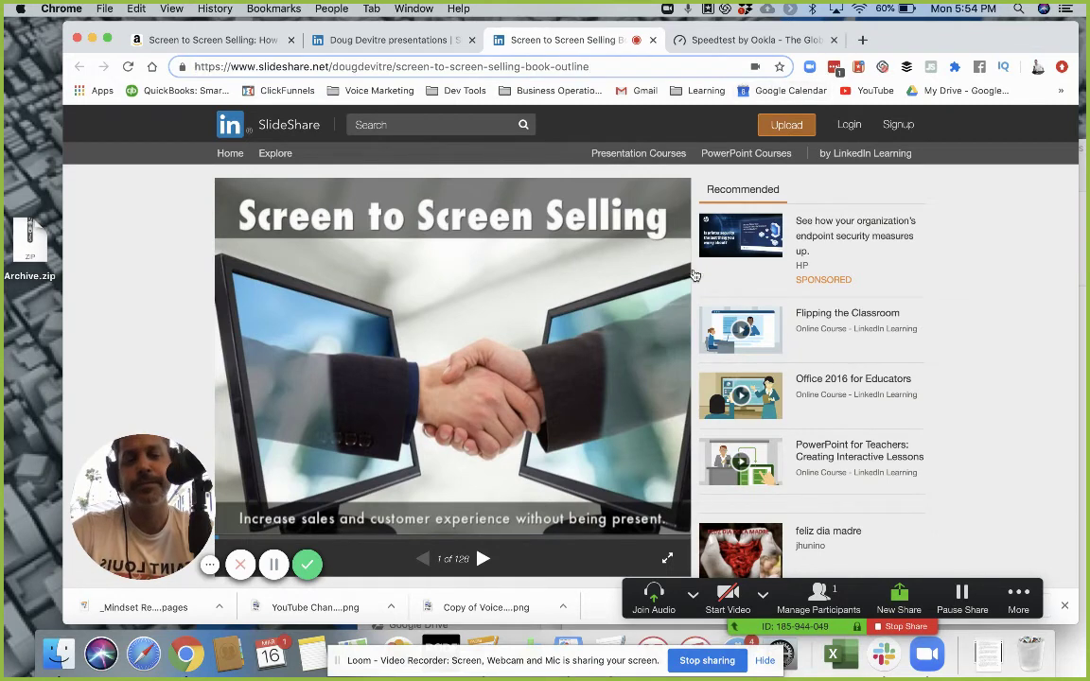
# - Open Chat from the More menu and send 'Hello everyone!' to Everyone
pyautogui.click(1027, 600)
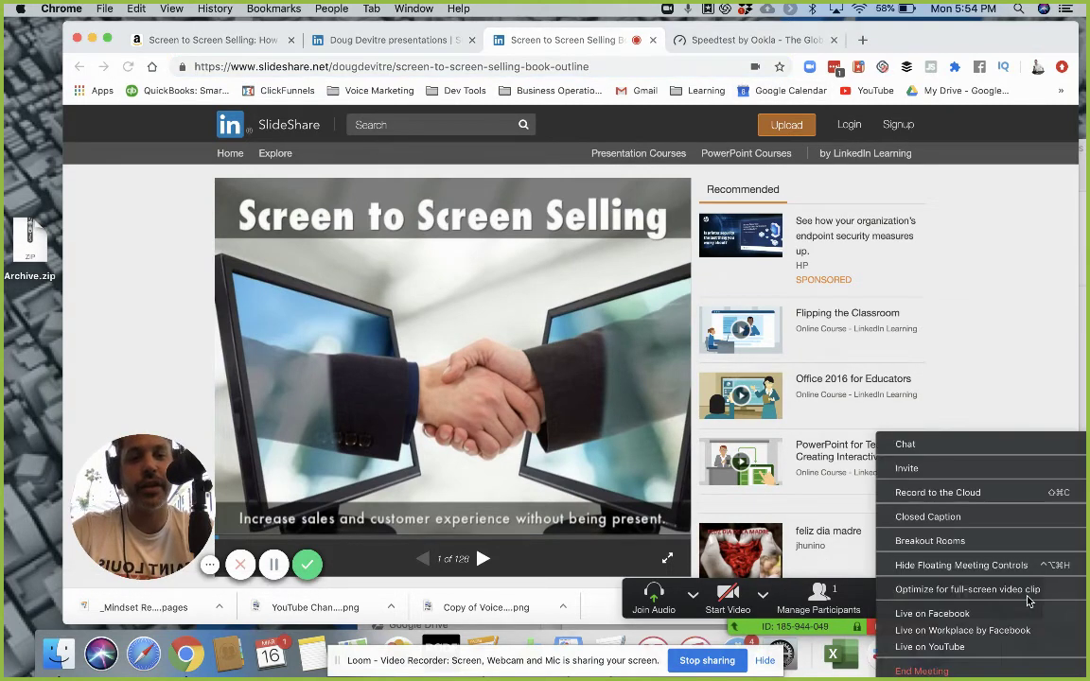
pyautogui.click(907, 446)
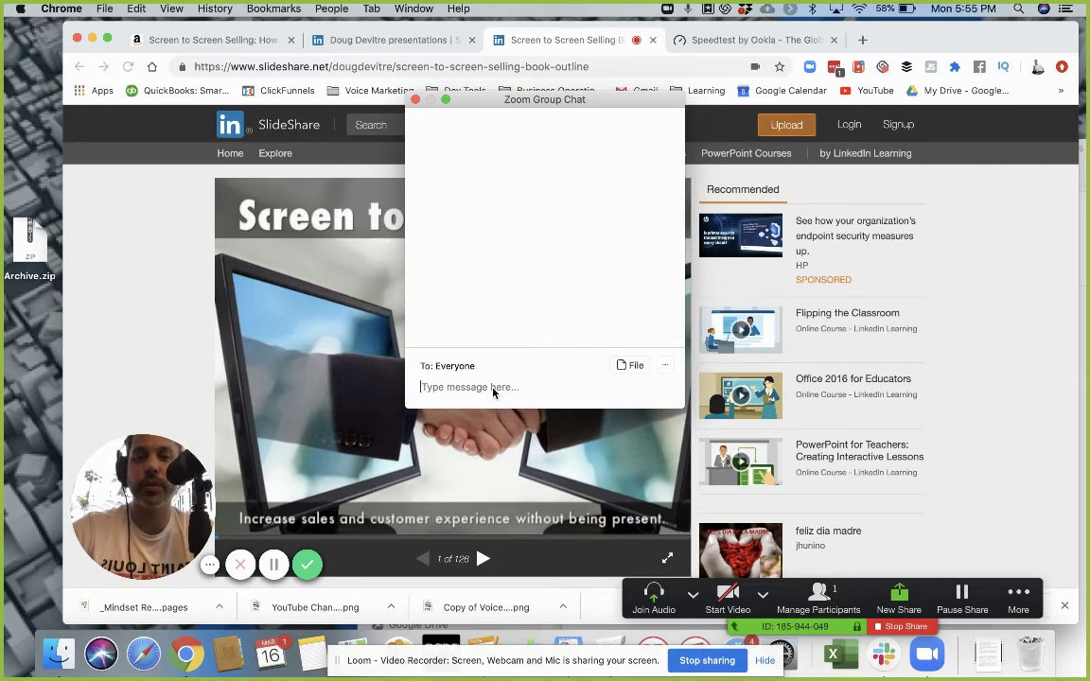
pyautogui.write('Hello')
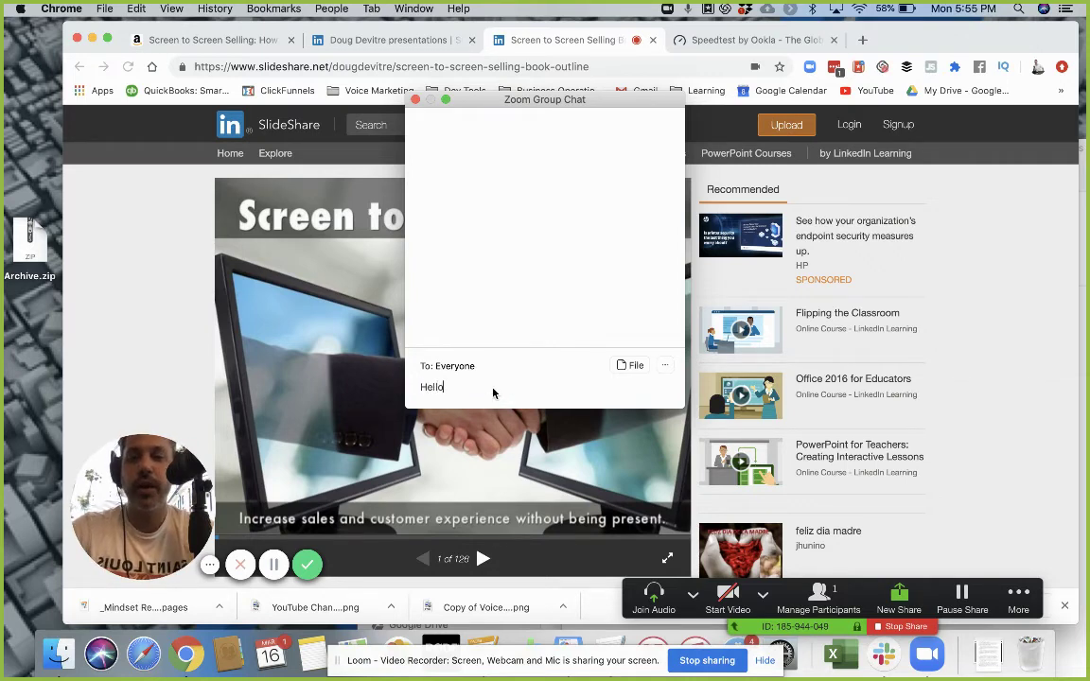
pyautogui.write(' everyone!')
pyautogui.press('Return')
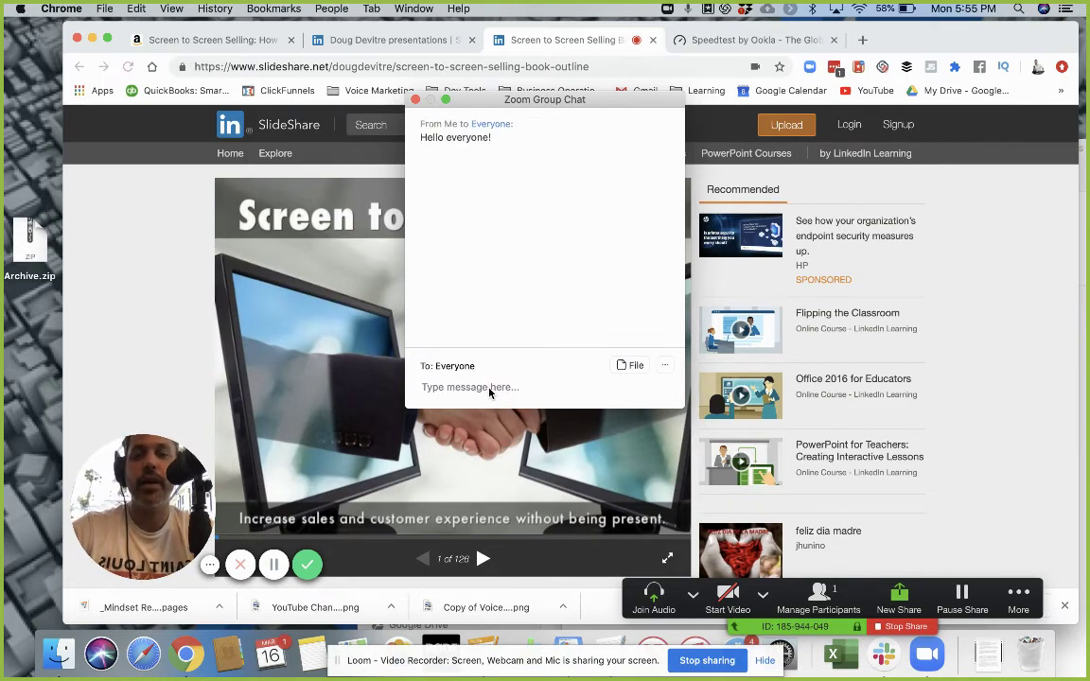
# - Copy the SlideShare deck's URL from Chrome and send it in the Zoom chat
pyautogui.click(525, 67)
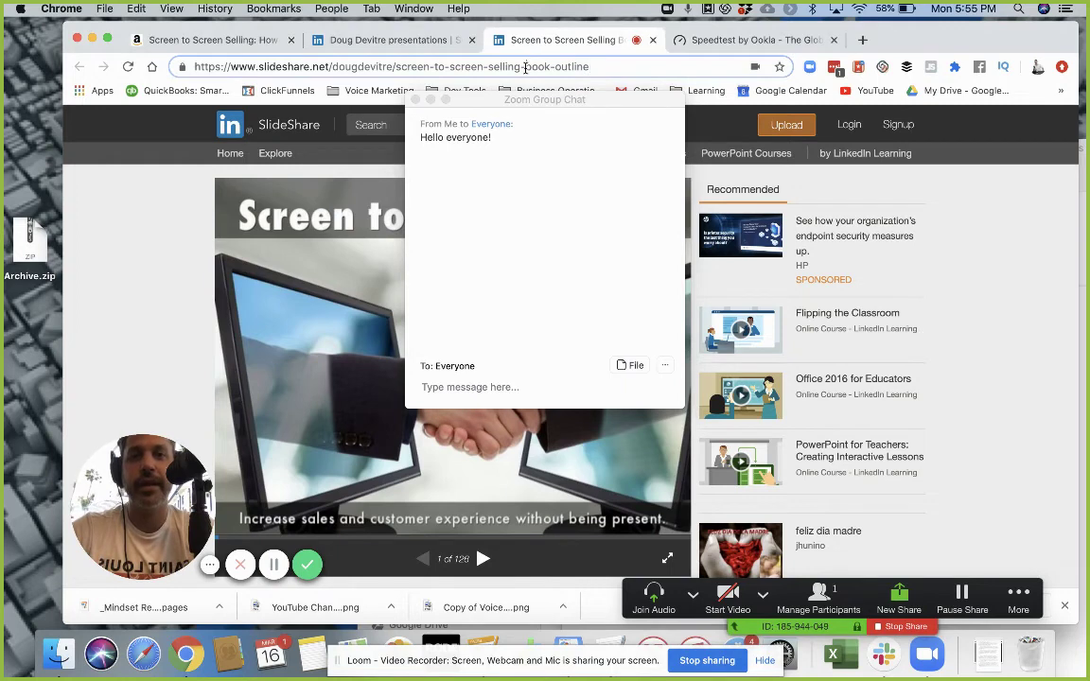
pyautogui.moveTo(525, 67); pyautogui.dragTo(589, 68)
pyautogui.click(511, 388)
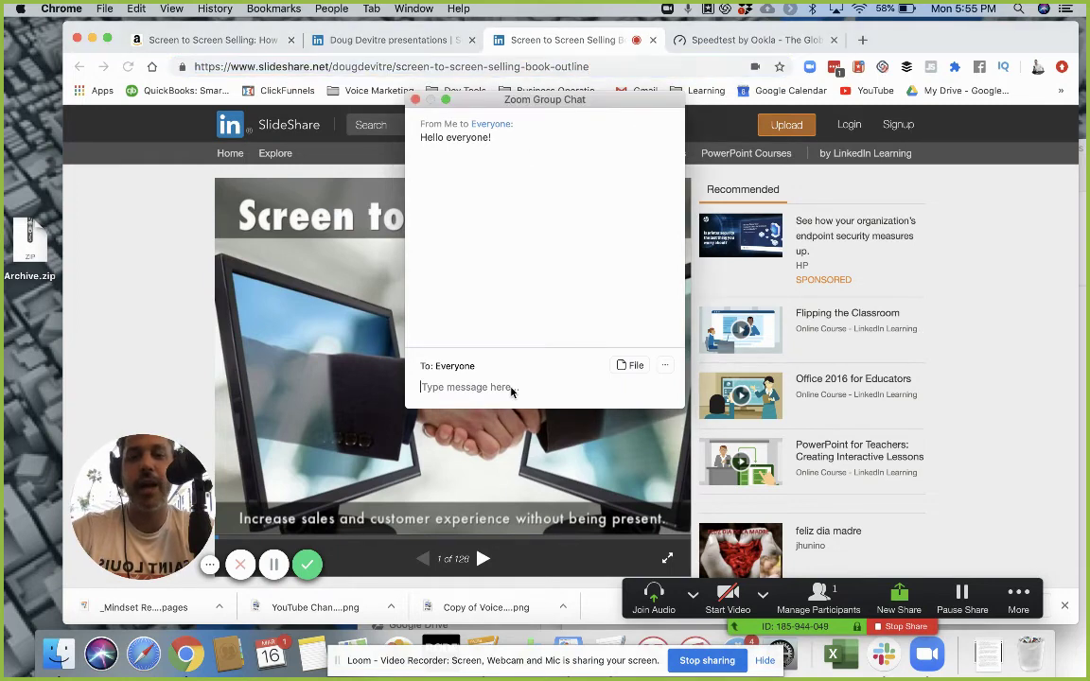
pyautogui.write('https://www.slideshare.net/dougdevitre/screen-to-screen-selling-book-outline')
pyautogui.press('Return')
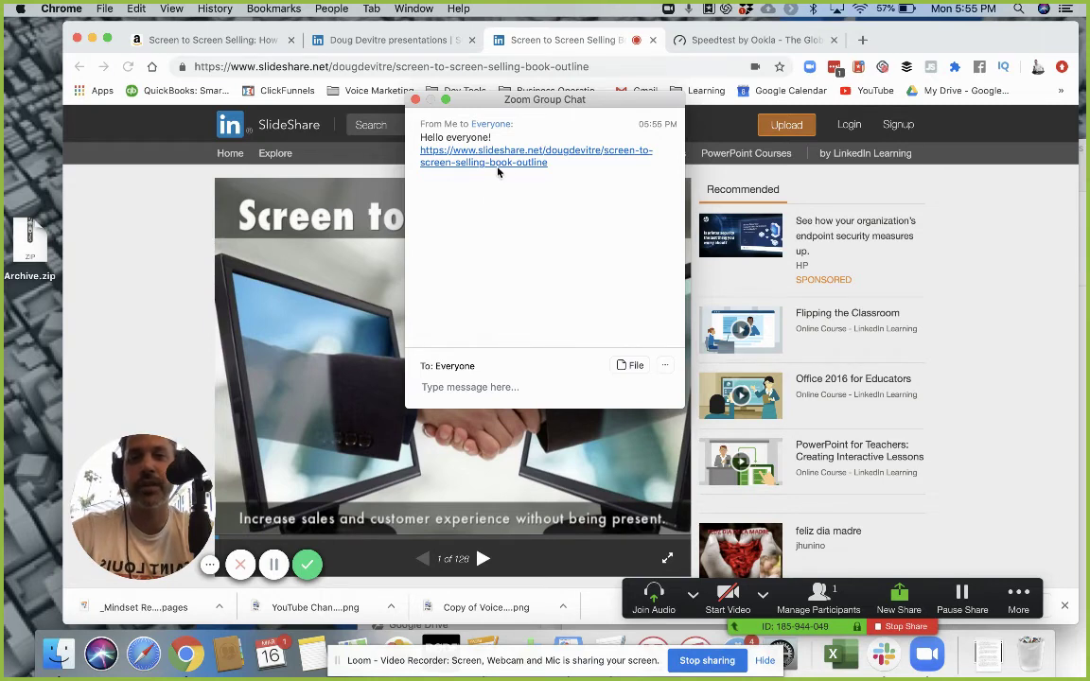
# - Dismiss the file-sharing and More menus and close the Group Chat window
pyautogui.click(628, 364)
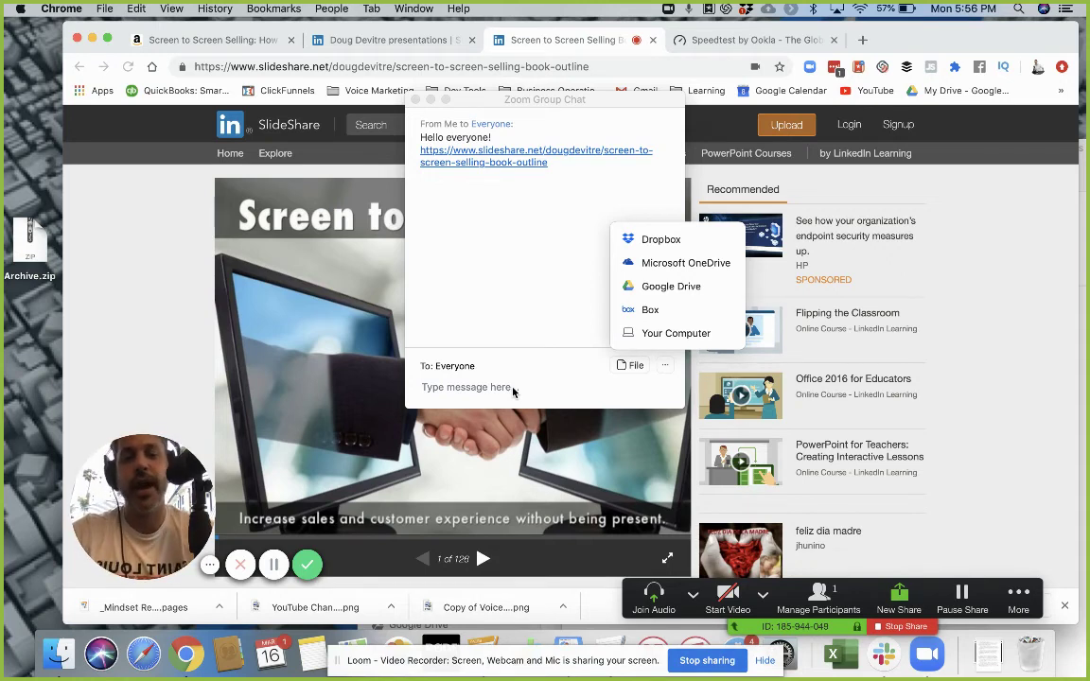
pyautogui.click(1019, 596)
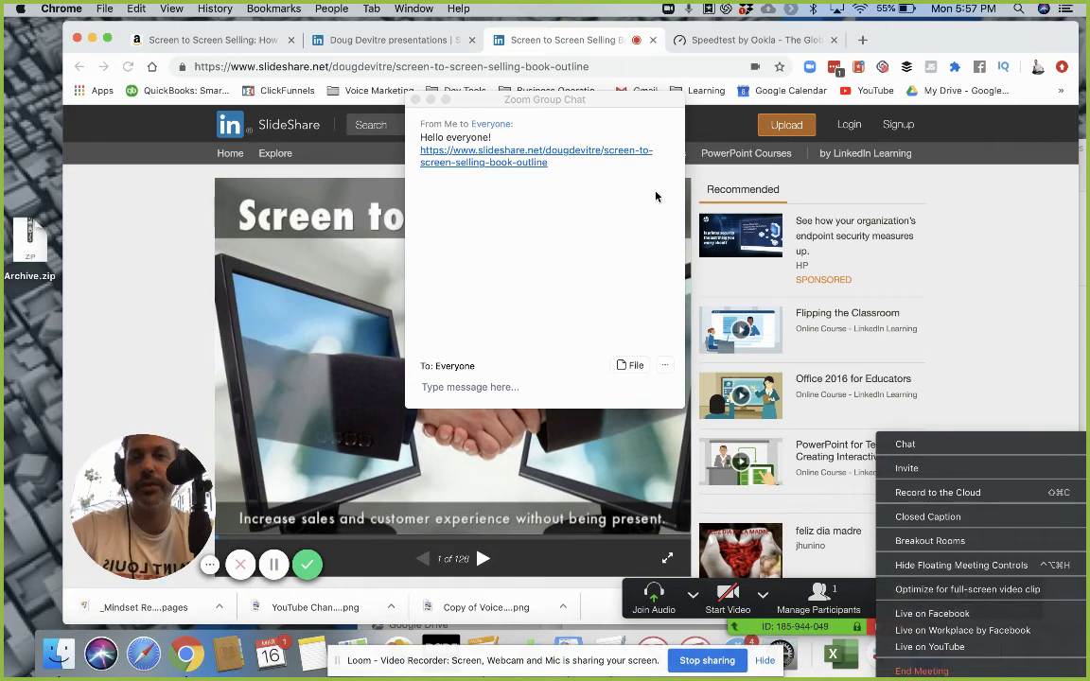
pyautogui.click(414, 100)
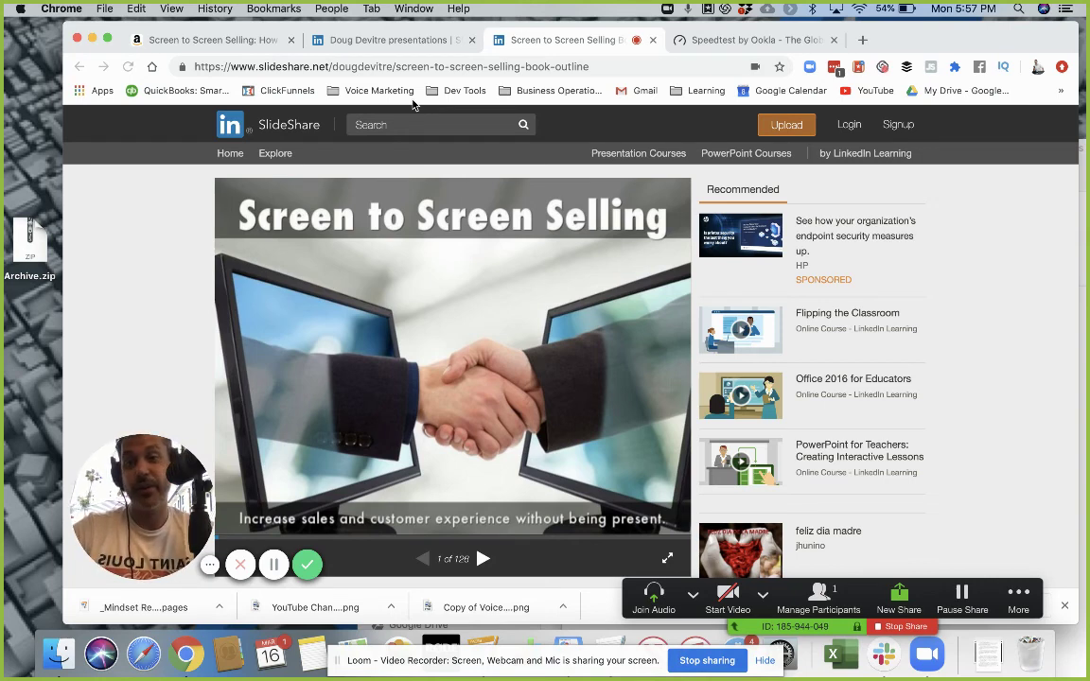
# - Switch to the Amazon tab showing the Screen to Screen Selling hardcover listing
pyautogui.click(231, 40)
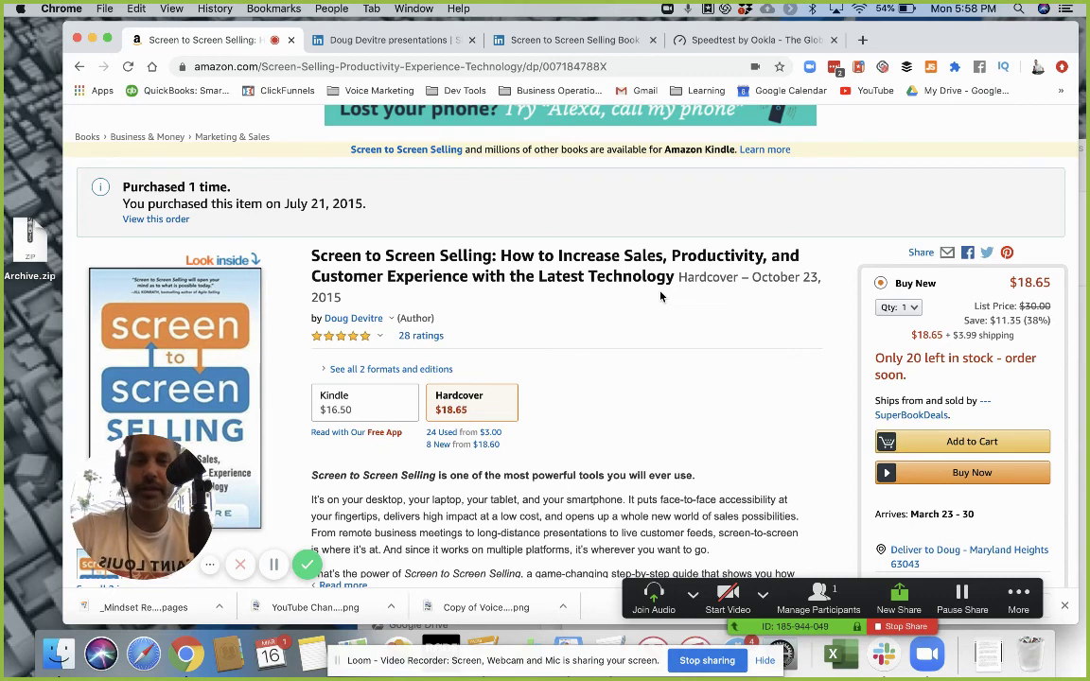
# - Open dougdevitre.com/press in a new Chrome tab
pyautogui.press('super+t')
pyautogui.write('do')
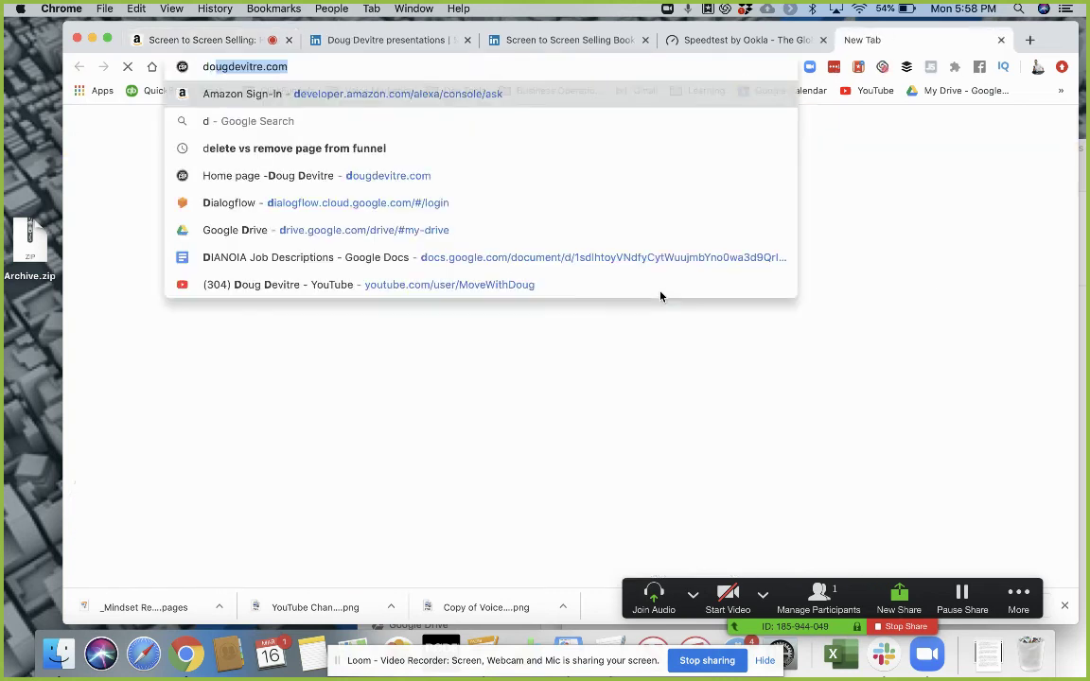
pyautogui.write('ugdevitre.com/press')
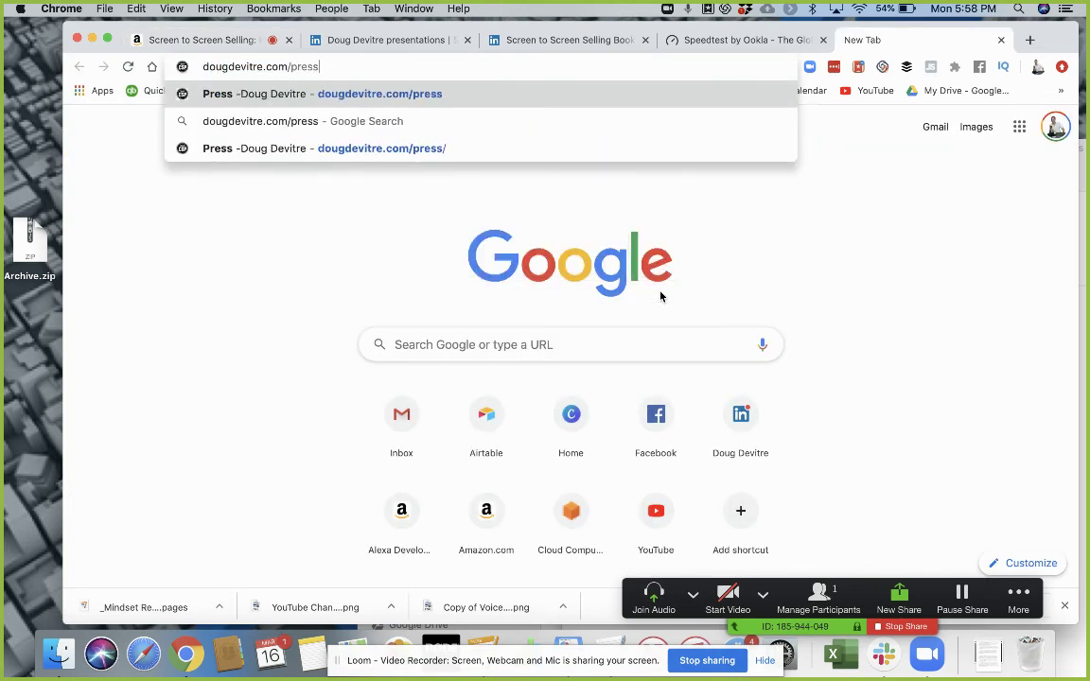
pyautogui.press('Return')
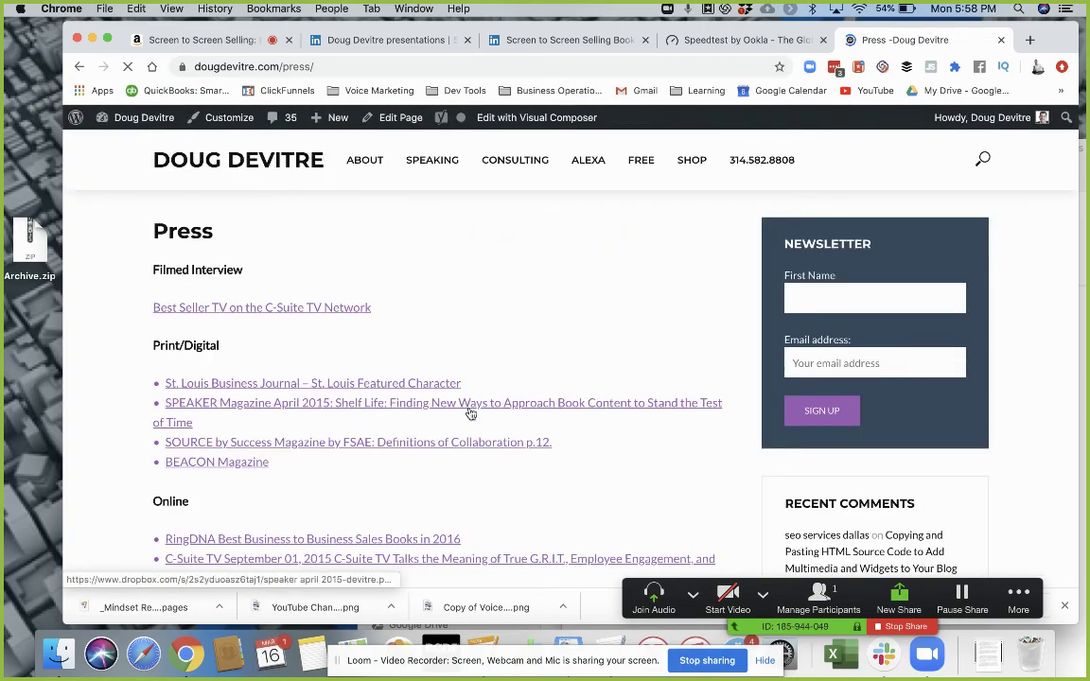
# - Scroll through the Press page's filmed interview, print/digital and online press listings
pyautogui.scroll(-3, 467, 411)
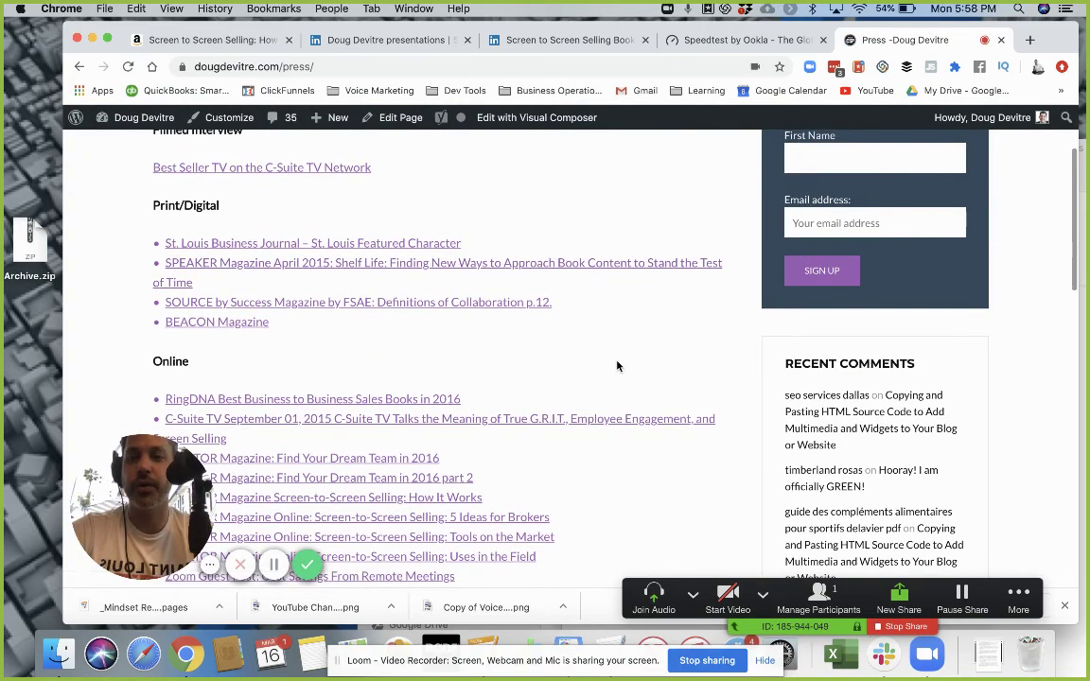
pyautogui.scroll(-4, 616, 365)
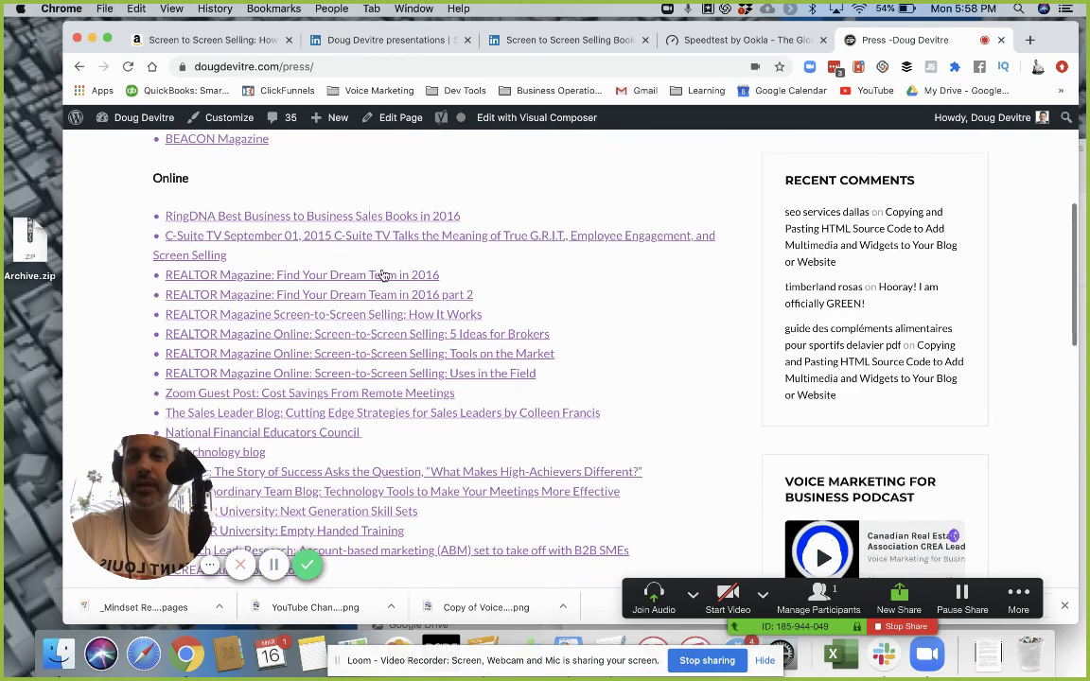
pyautogui.scroll(-2, 676, 352)
pyautogui.scroll(-1, 676, 352)
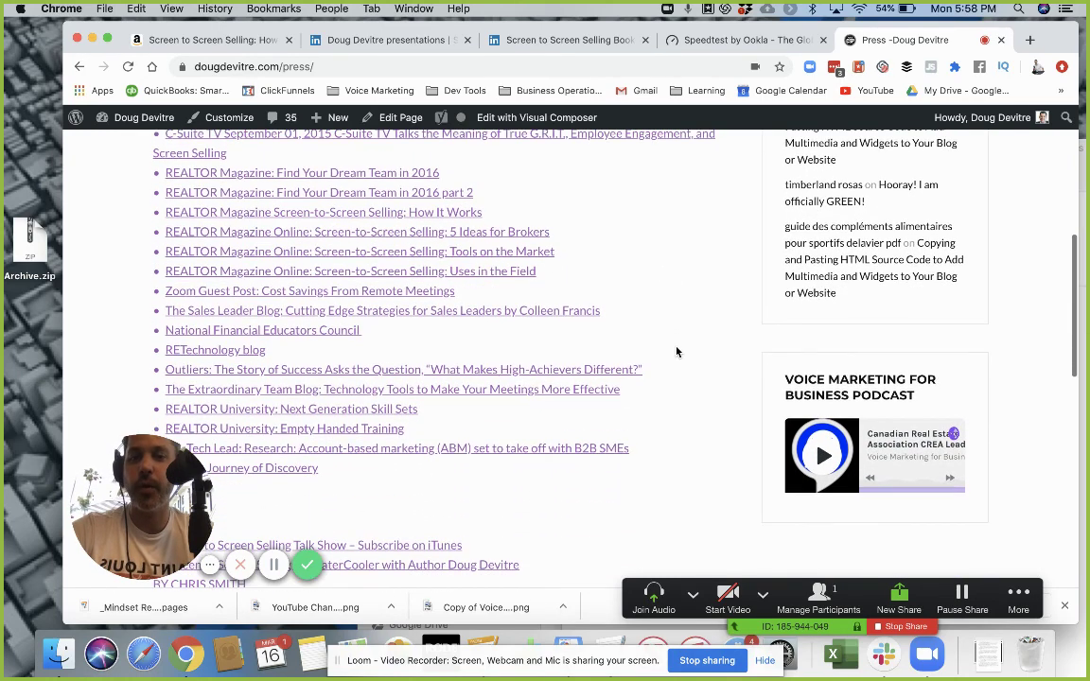
pyautogui.scroll(1, 674, 310)
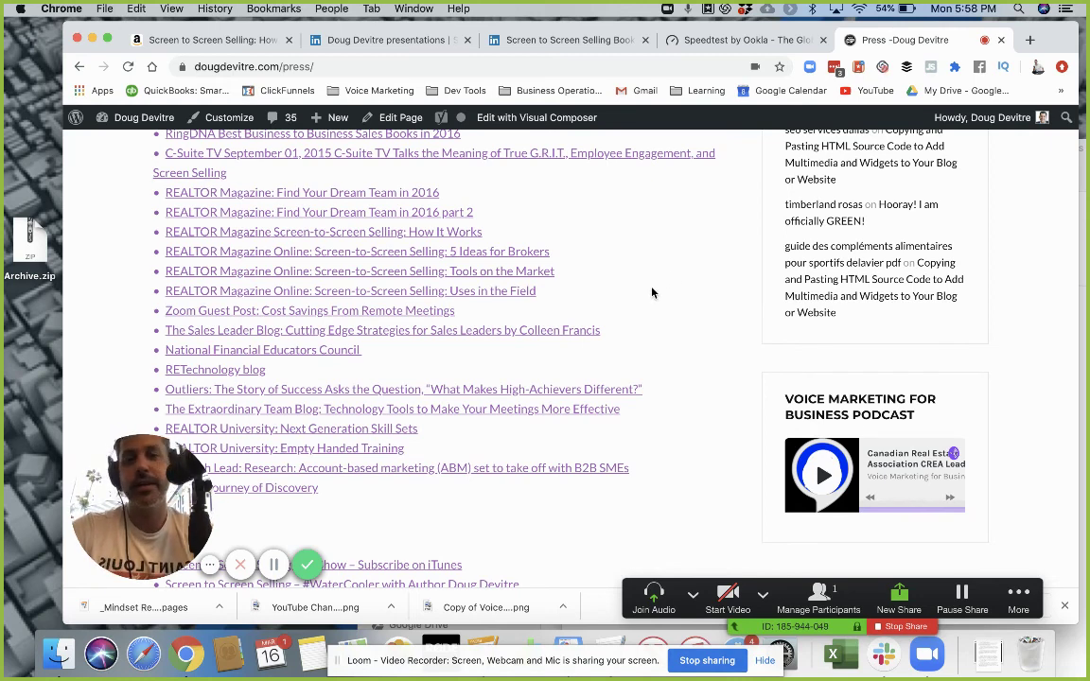
pyautogui.scroll(-1, 678, 322)
pyautogui.scroll(-1, 678, 322)
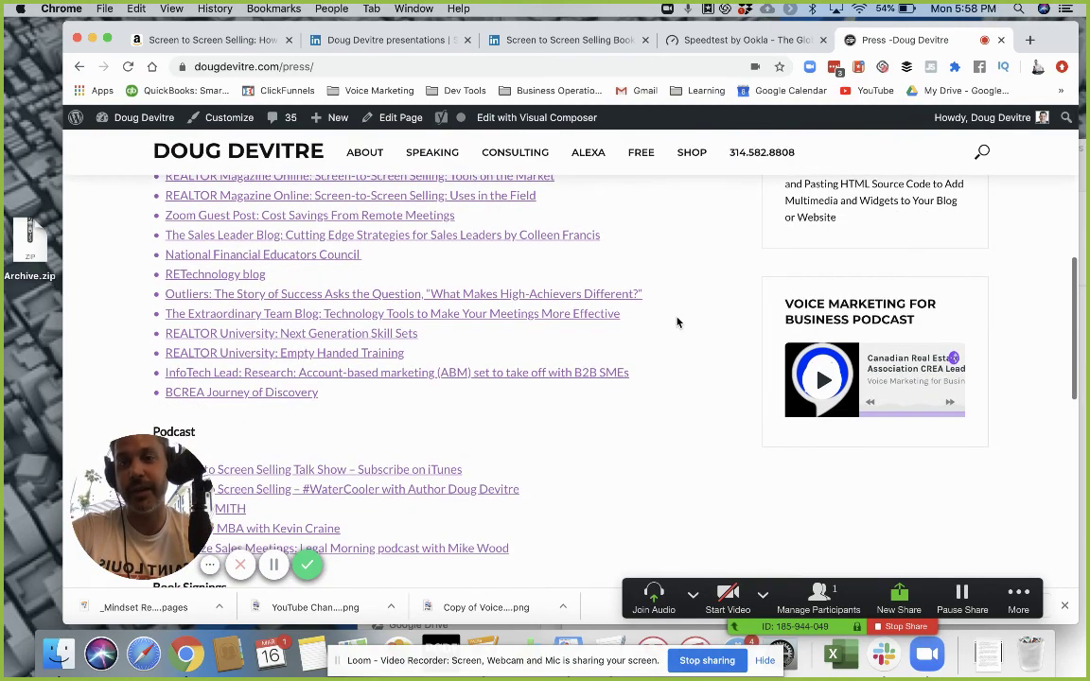
pyautogui.scroll(10, 677, 322)
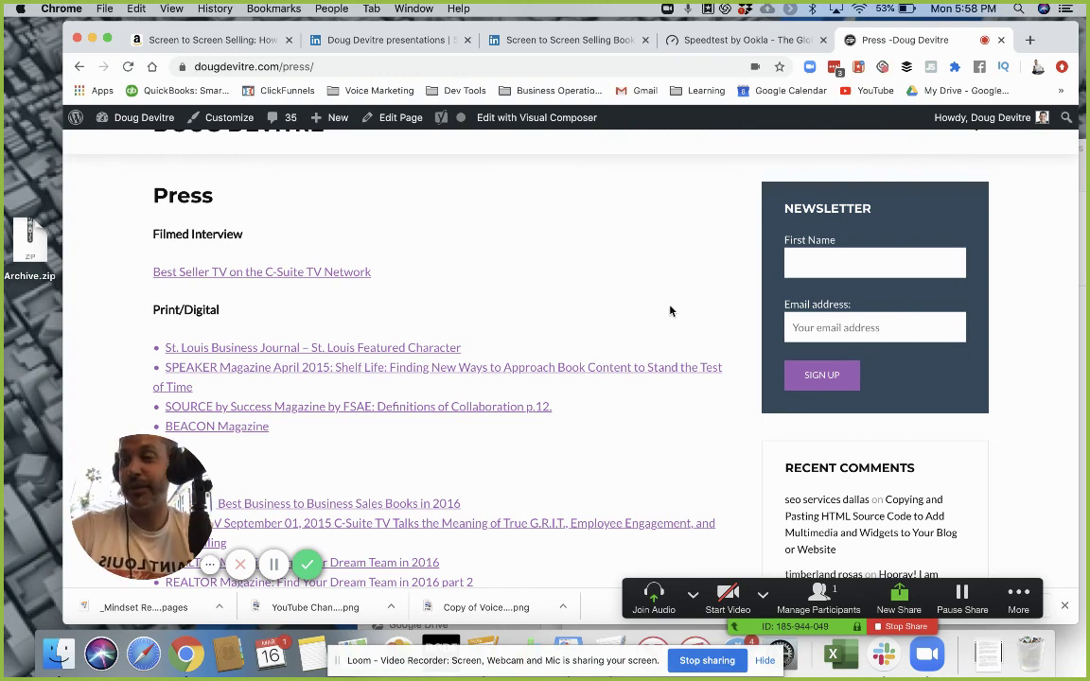
pyautogui.scroll(1, 659, 285)
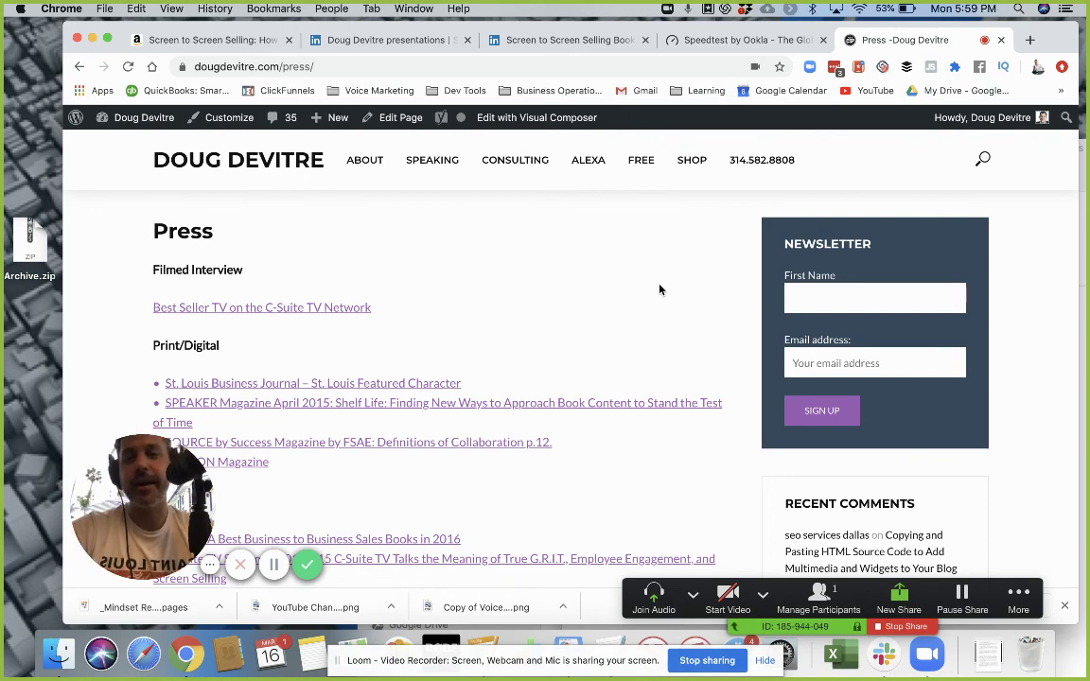
# - Stop sharing, end the meeting for all, close the saved-chat folder, and return to Chrome
pyautogui.click(818, 594)
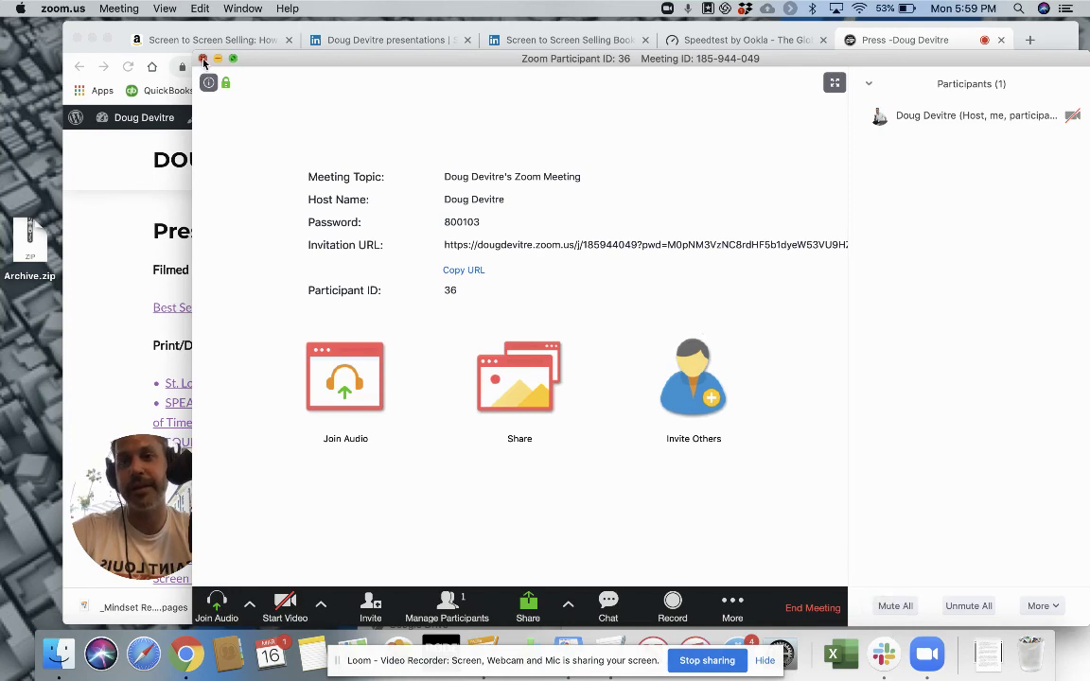
pyautogui.click(201, 59)
pyautogui.click(745, 392)
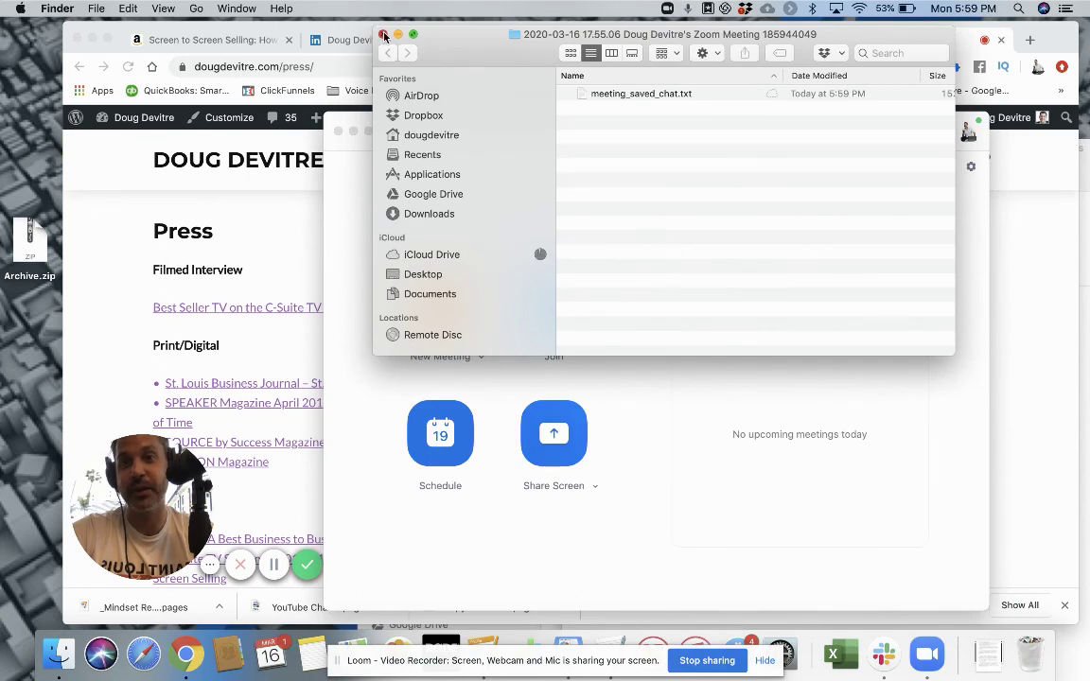
pyautogui.click(383, 35)
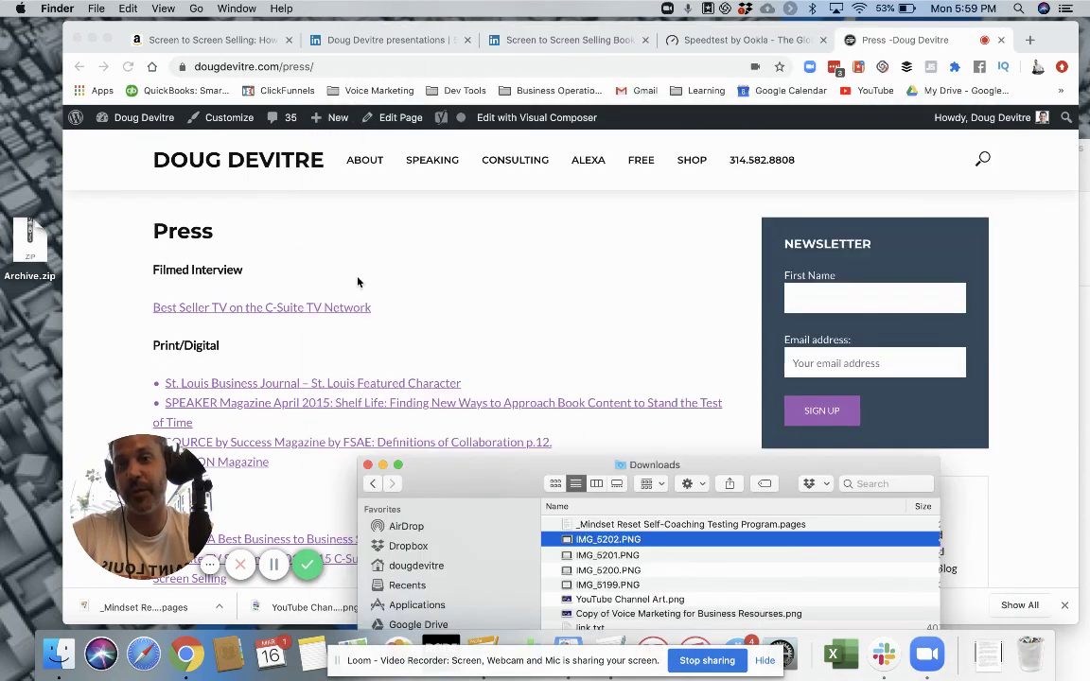
pyautogui.click(331, 421)
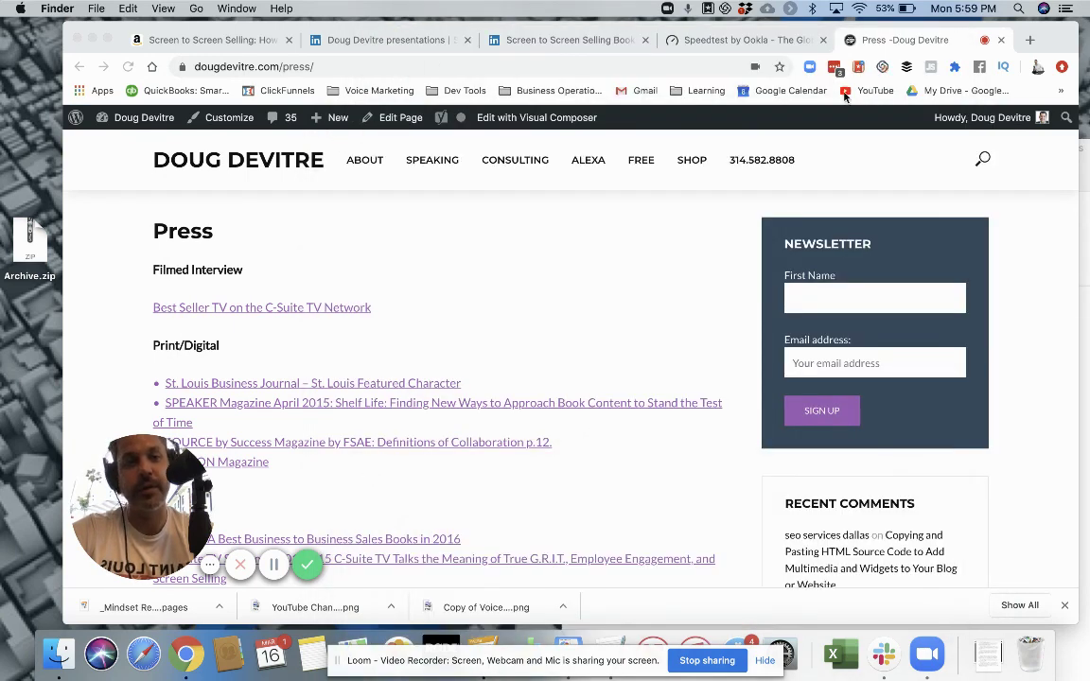